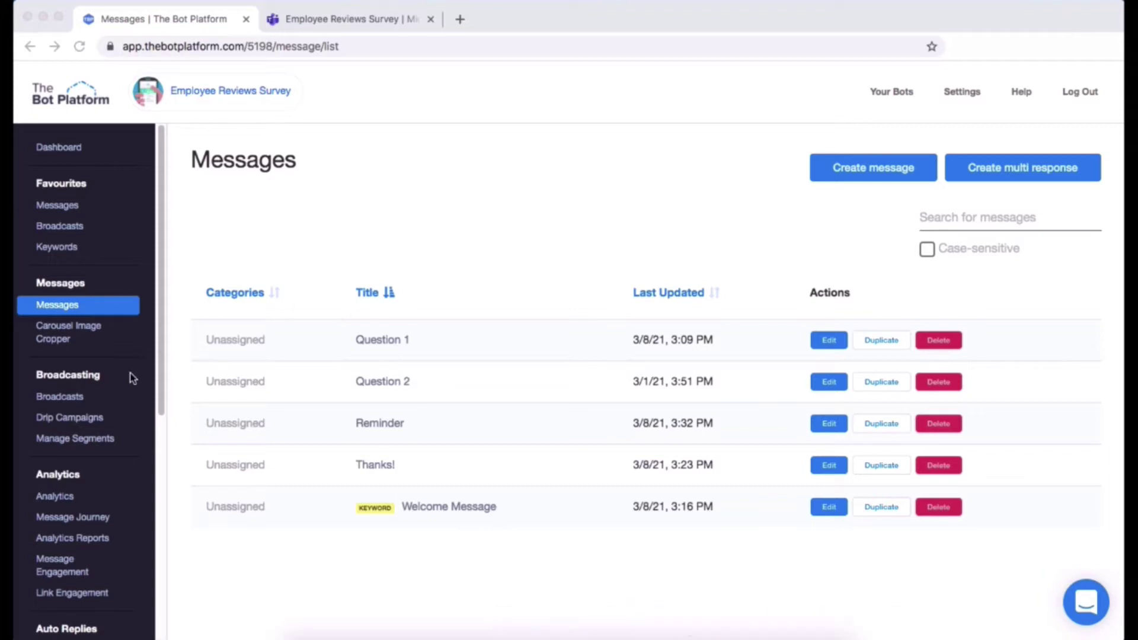
Start creating a new broadcast and open the timezone choices.
{"action": "left_click", "coordinate": [82, 398]}
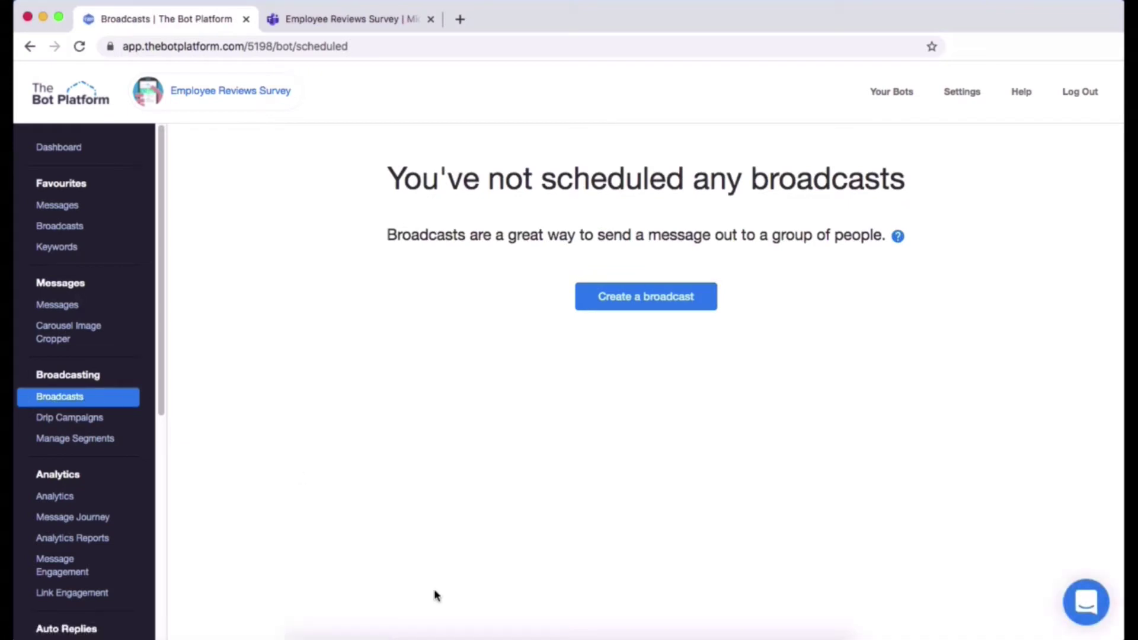
{"action": "left_click", "coordinate": [680, 303]}
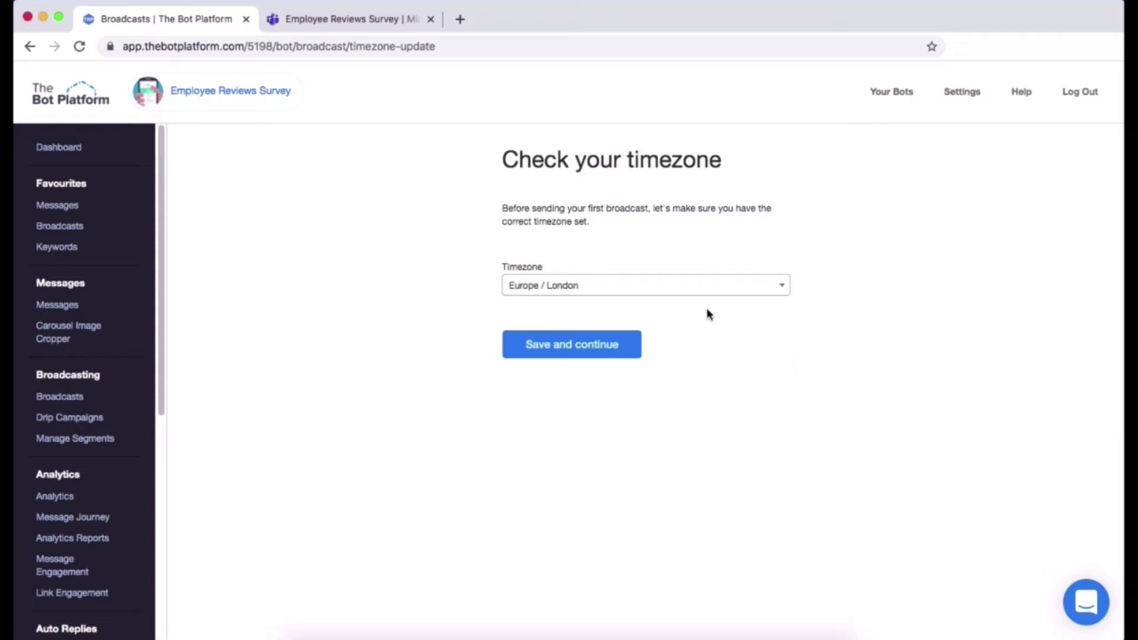
{"action": "left_click", "coordinate": [764, 295]}
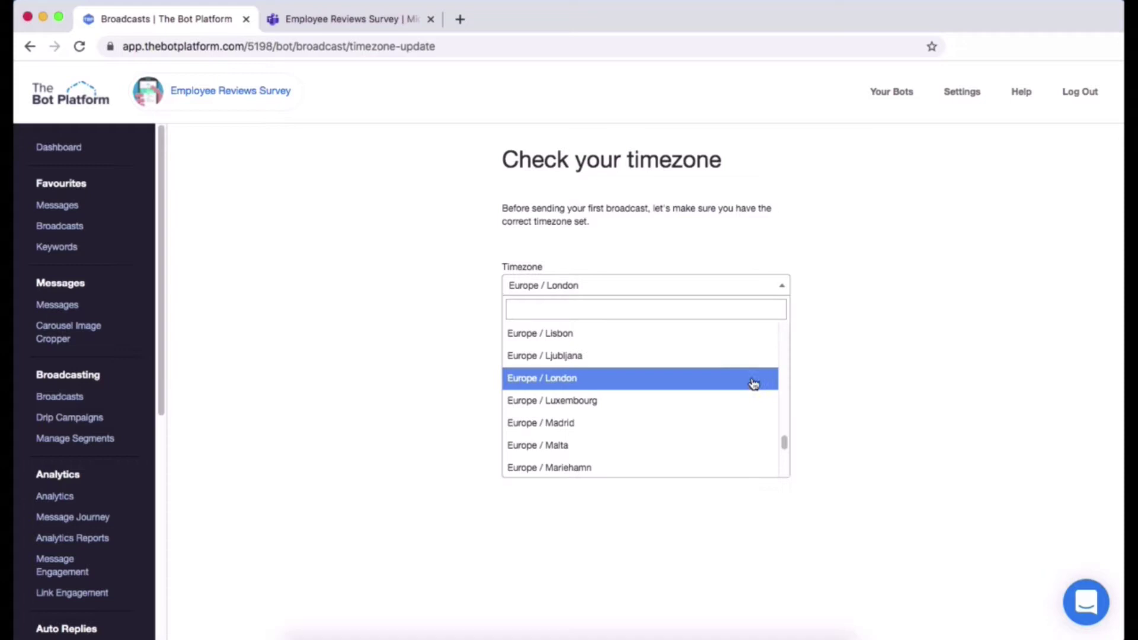
{"action": "type", "text": "ne"}
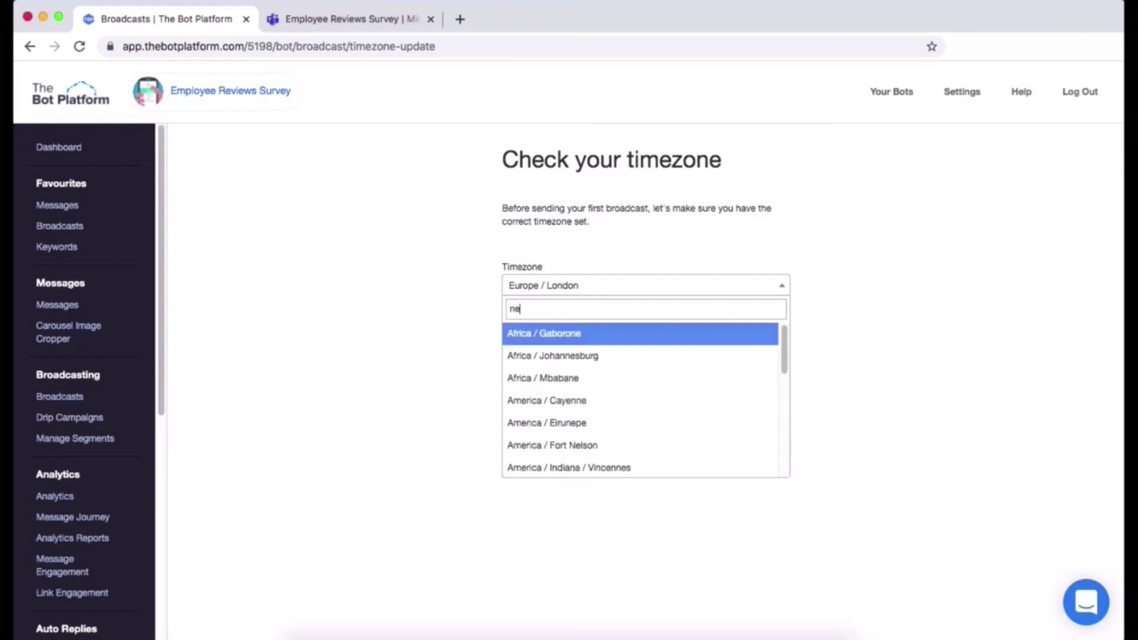
{"action": "type", "text": "w yo"}
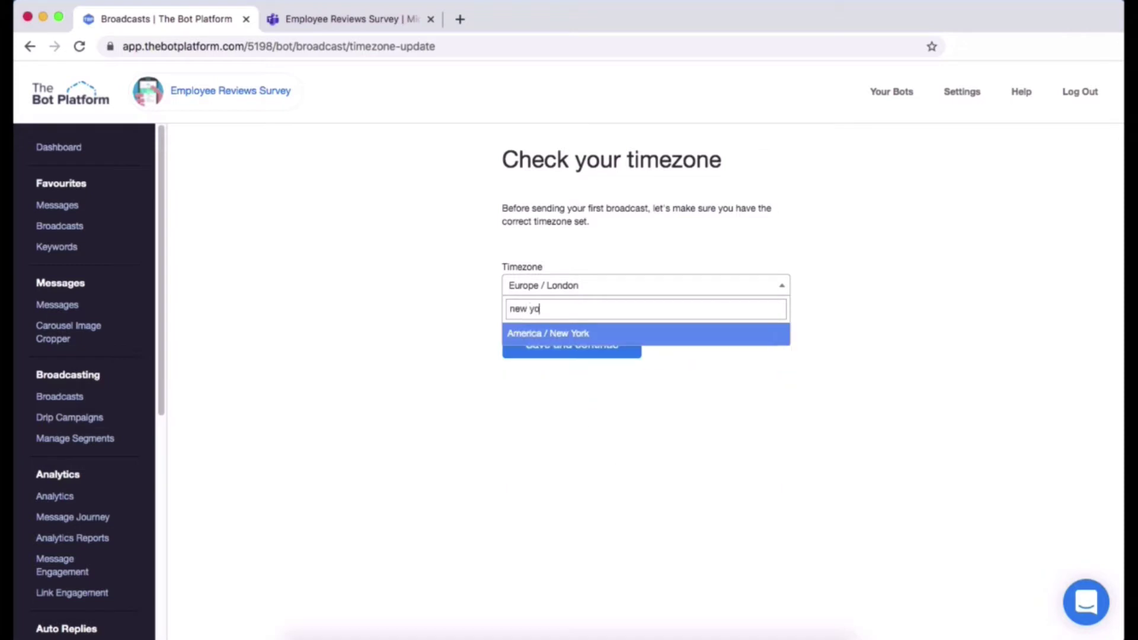
{"action": "key", "text": "BackSpace"}
{"action": "key", "text": "BackSpace"}
{"action": "key", "text": "BackSpace"}
{"action": "key", "text": "BackSpace"}
{"action": "key", "text": "BackSpace"}
{"action": "key", "text": "BackSpace"}
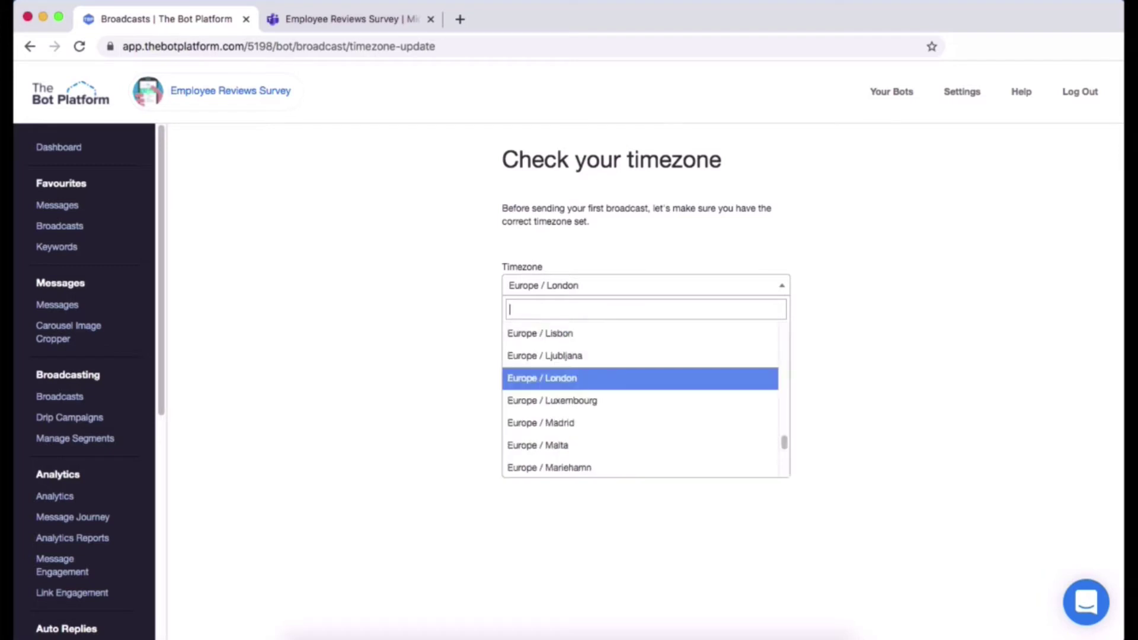
Set the timezone to Europe / London and save it to continue to the broadcast form.
{"action": "type", "text": "london"}
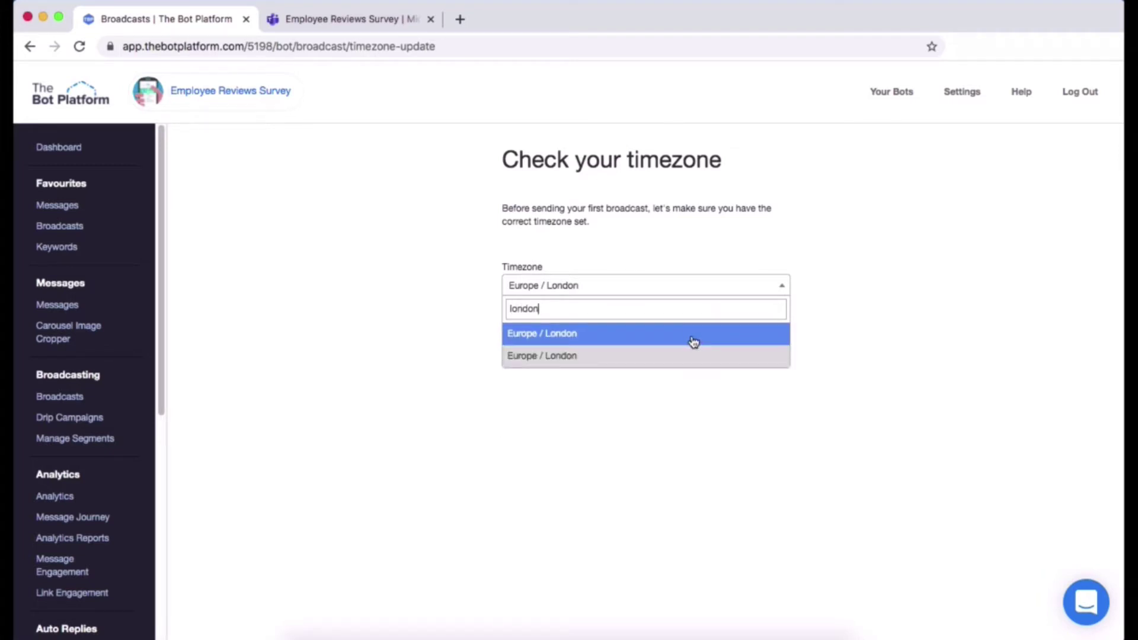
{"action": "left_click", "coordinate": [694, 342]}
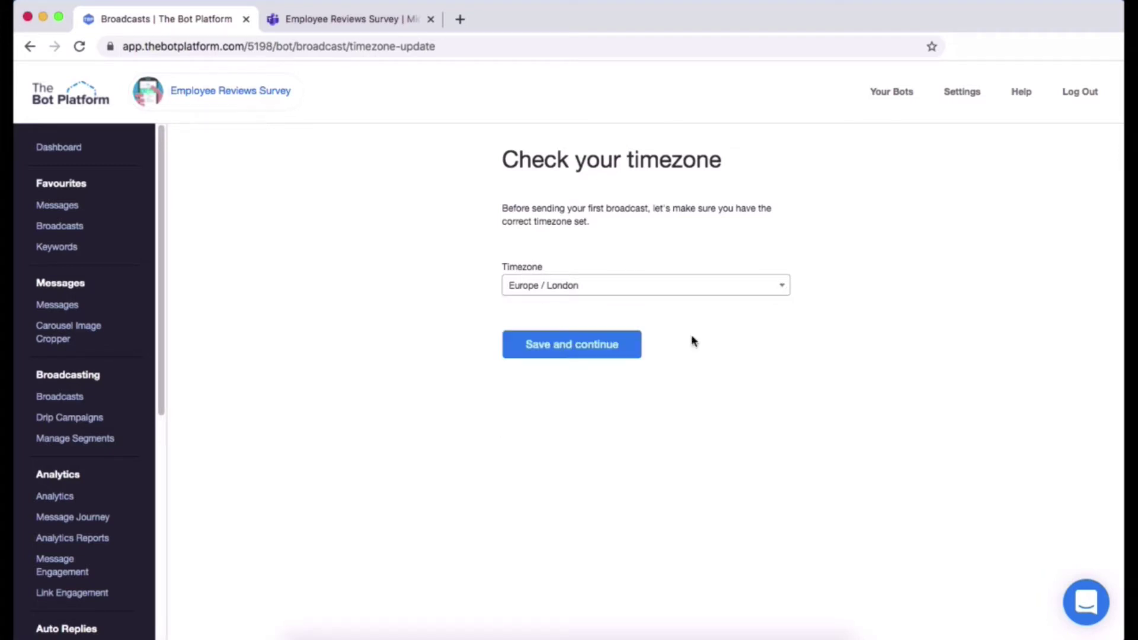
{"action": "left_click", "coordinate": [602, 352]}
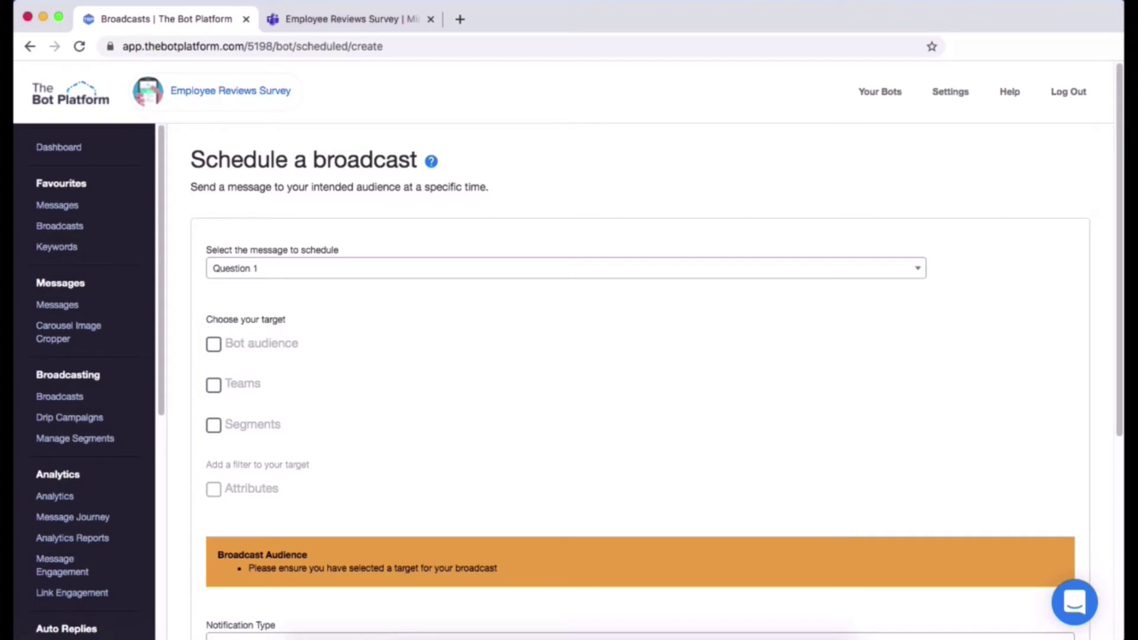
Choose Welcome Message as the message to schedule.
{"action": "scroll", "coordinate": [1055, 438], "scroll_direction": "down", "scroll_amount": 1}
{"action": "scroll", "coordinate": [1055, 438], "scroll_direction": "down", "scroll_amount": 1}
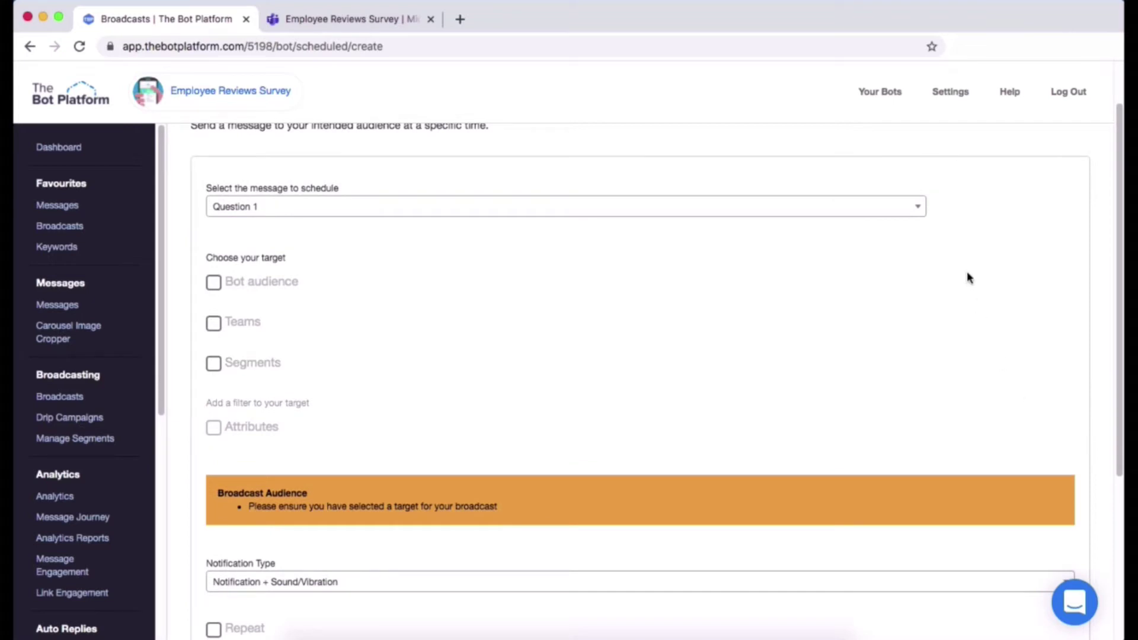
{"action": "left_click", "coordinate": [922, 212]}
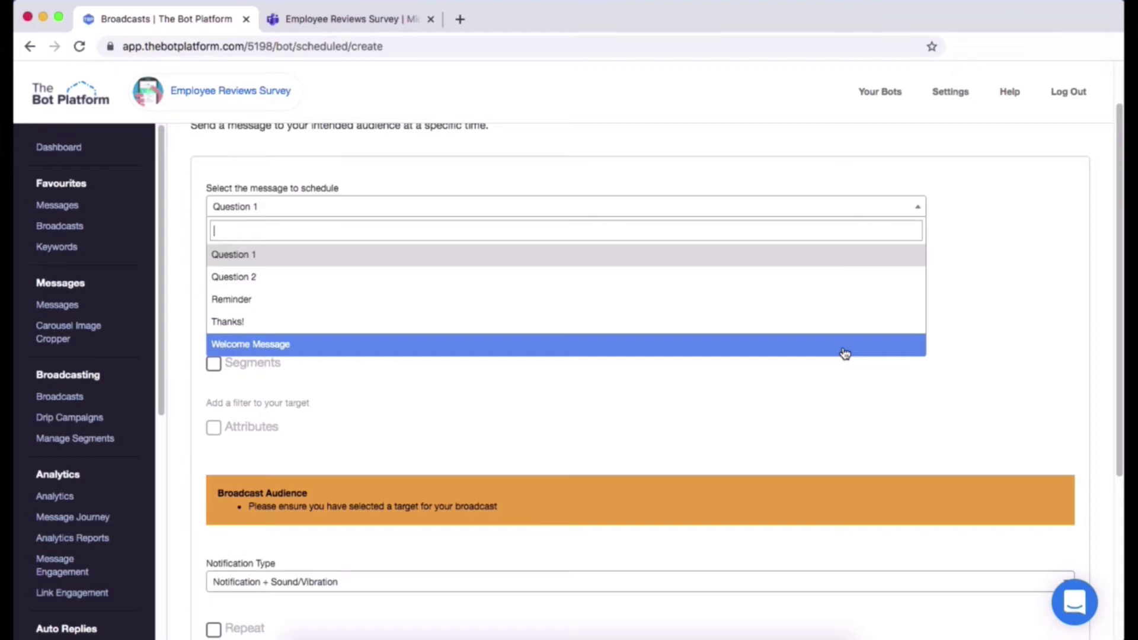
{"action": "left_click", "coordinate": [844, 349]}
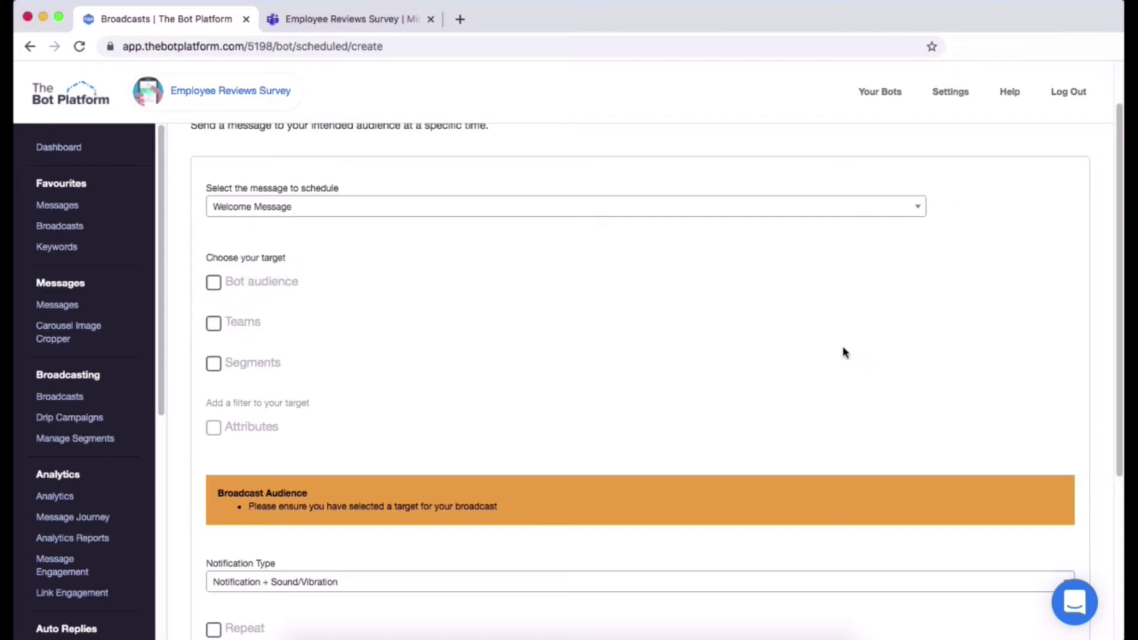
{"action": "left_click", "coordinate": [788, 222]}
{"action": "type", "text": "wel"}
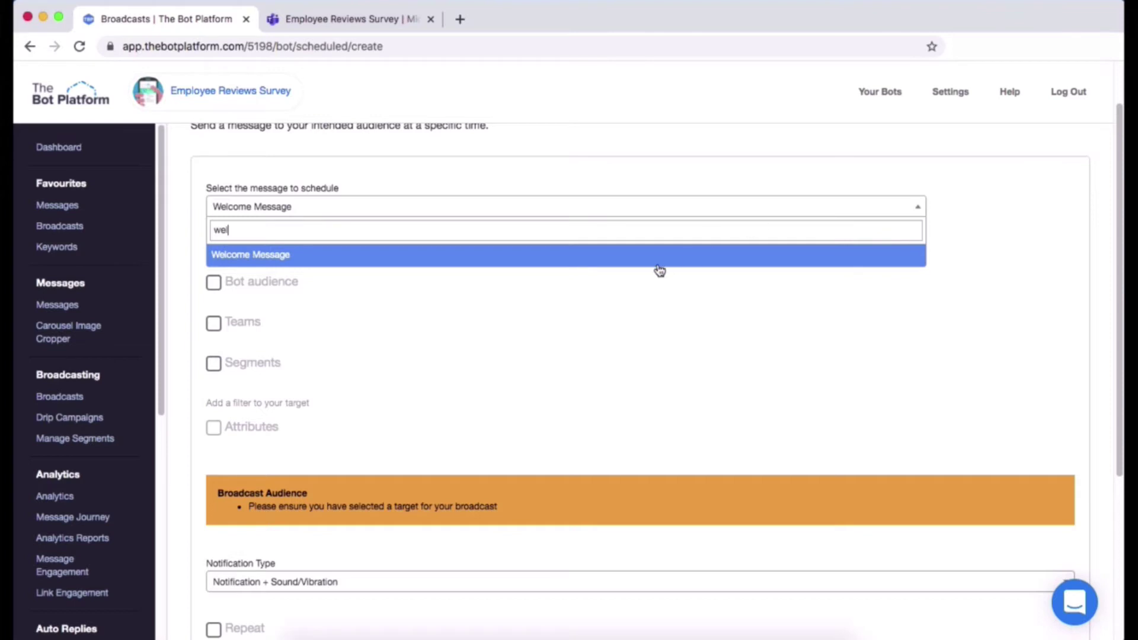
{"action": "left_click", "coordinate": [626, 255]}
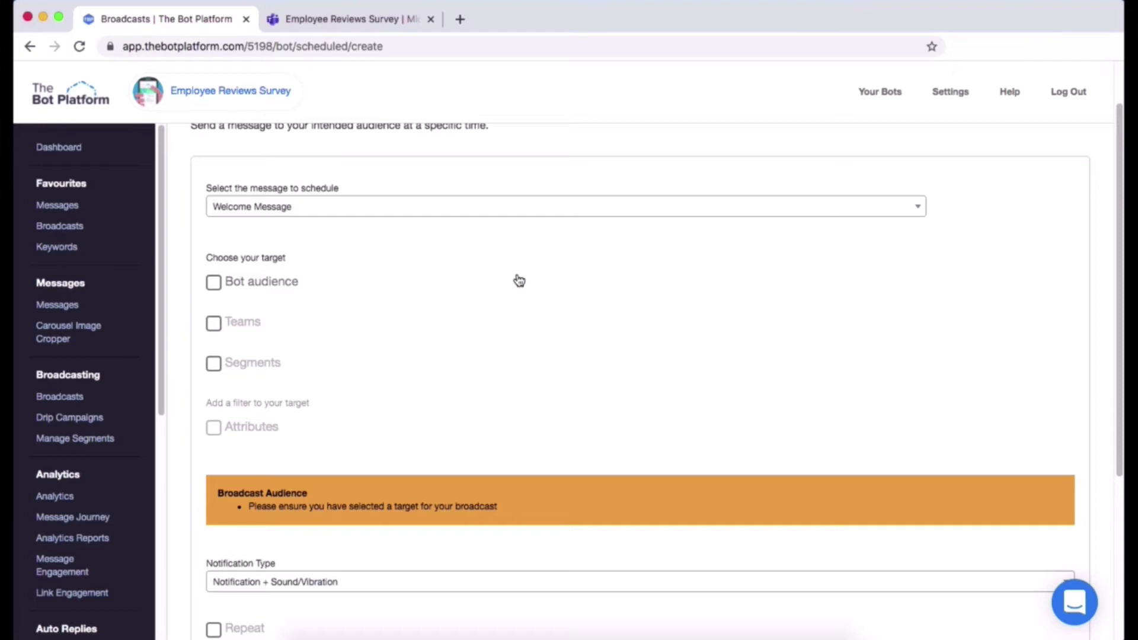
Try Bot audience as the broadcast target, clear it, and target the TBP test team instead.
{"action": "left_click", "coordinate": [250, 284]}
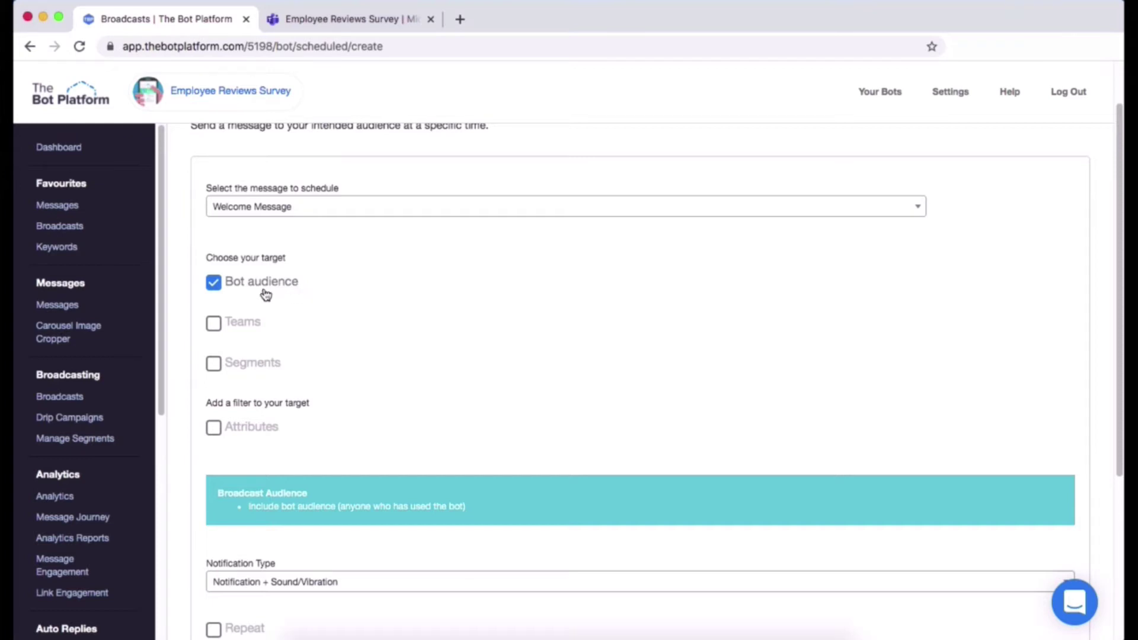
{"action": "left_click", "coordinate": [217, 283]}
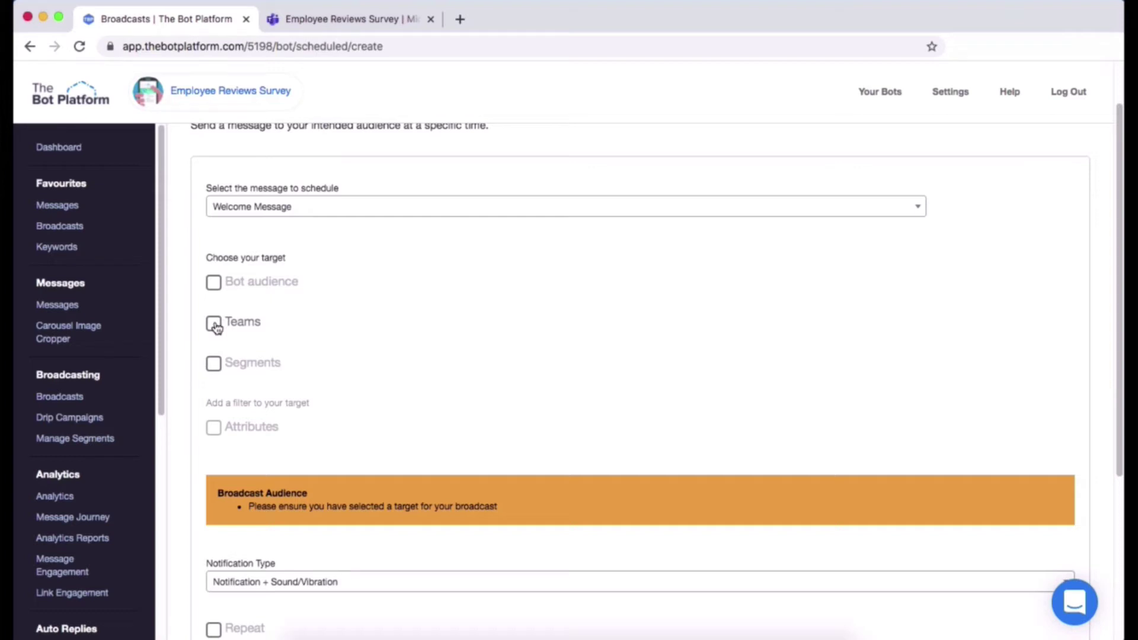
{"action": "left_click", "coordinate": [215, 326]}
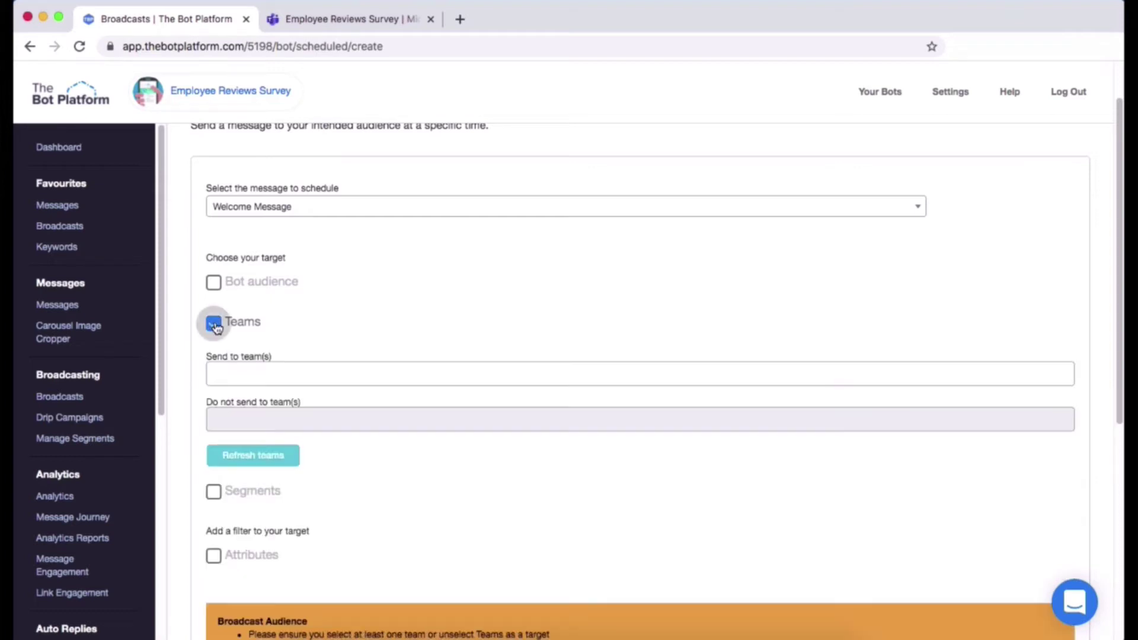
{"action": "left_click", "coordinate": [232, 369]}
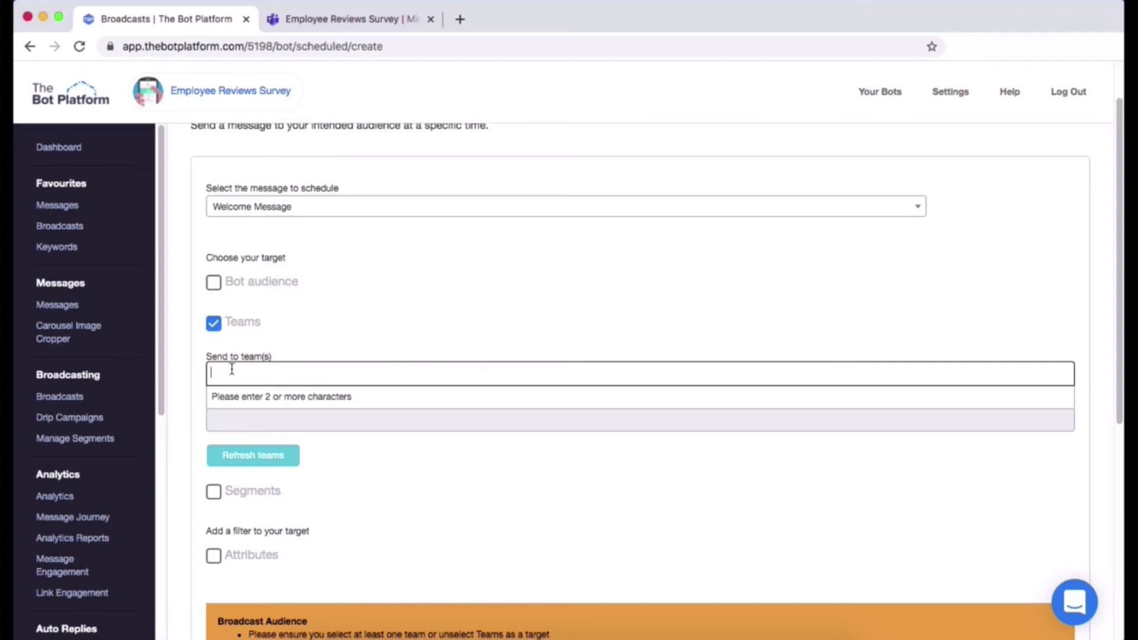
{"action": "type", "text": "tbp "}
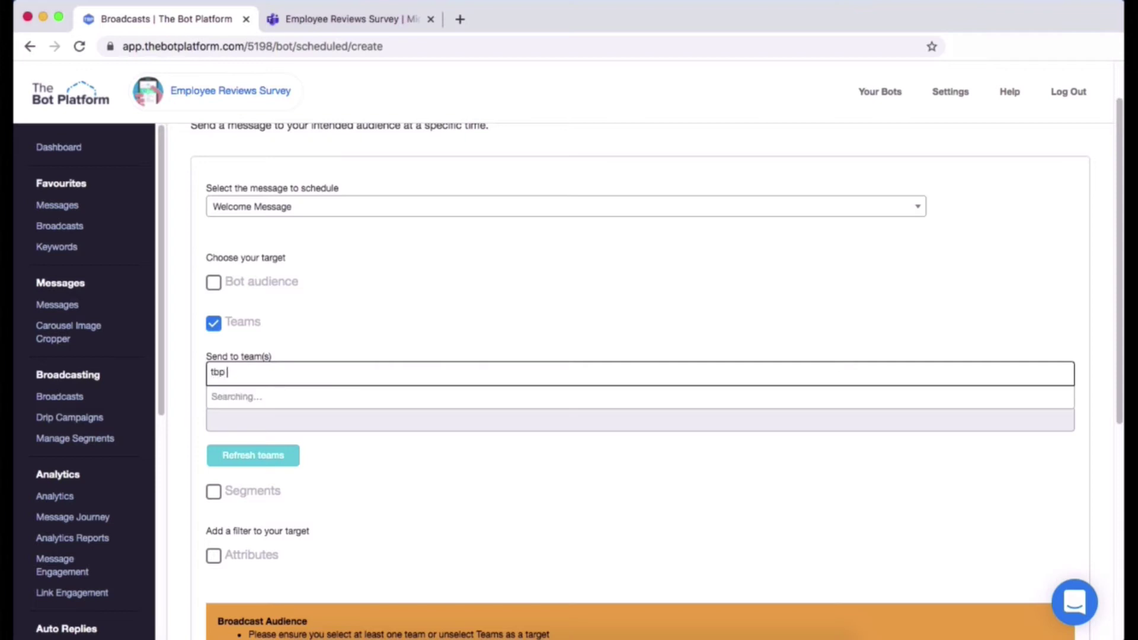
{"action": "type", "text": "te"}
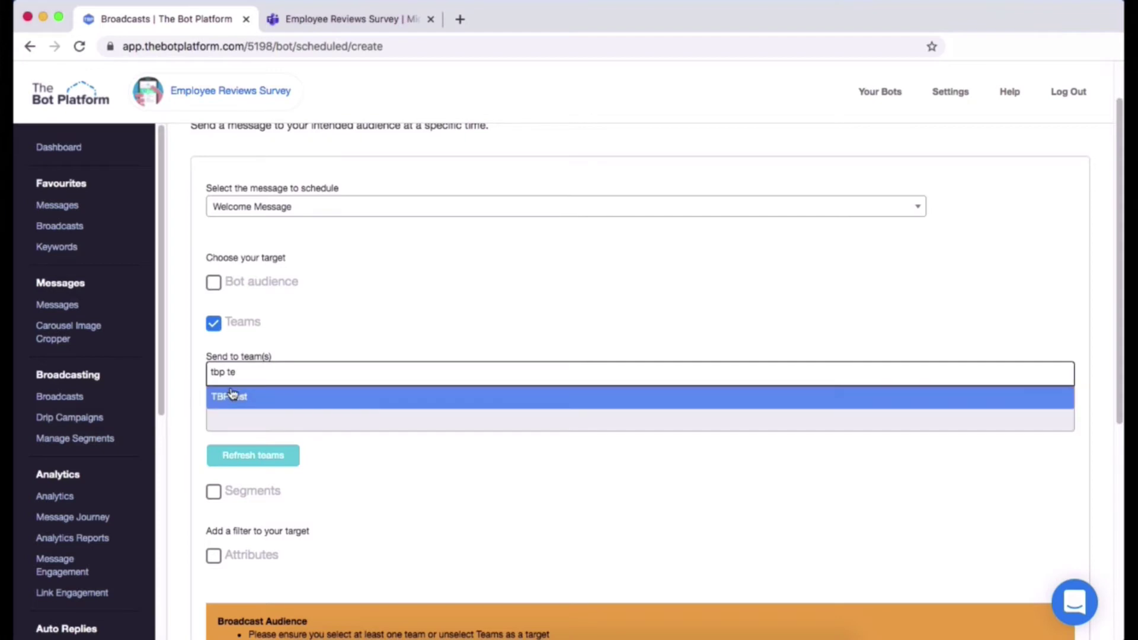
{"action": "left_click", "coordinate": [295, 402]}
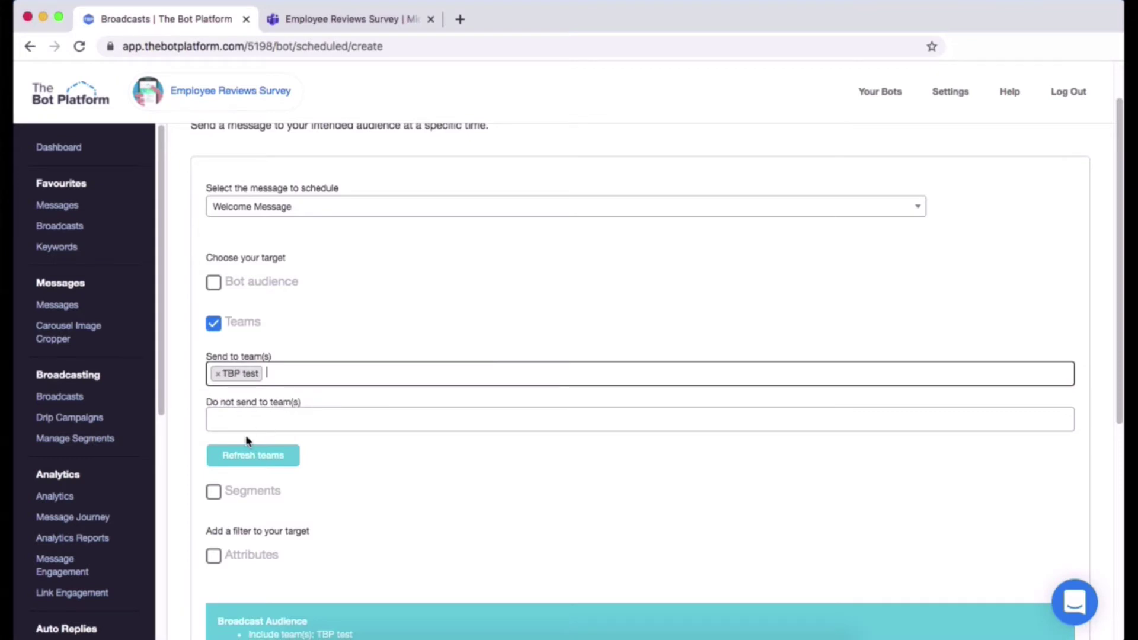
Clear the Teams target from the broadcast.
{"action": "left_click", "coordinate": [215, 491]}
{"action": "left_click", "coordinate": [214, 491]}
{"action": "left_click", "coordinate": [214, 323]}
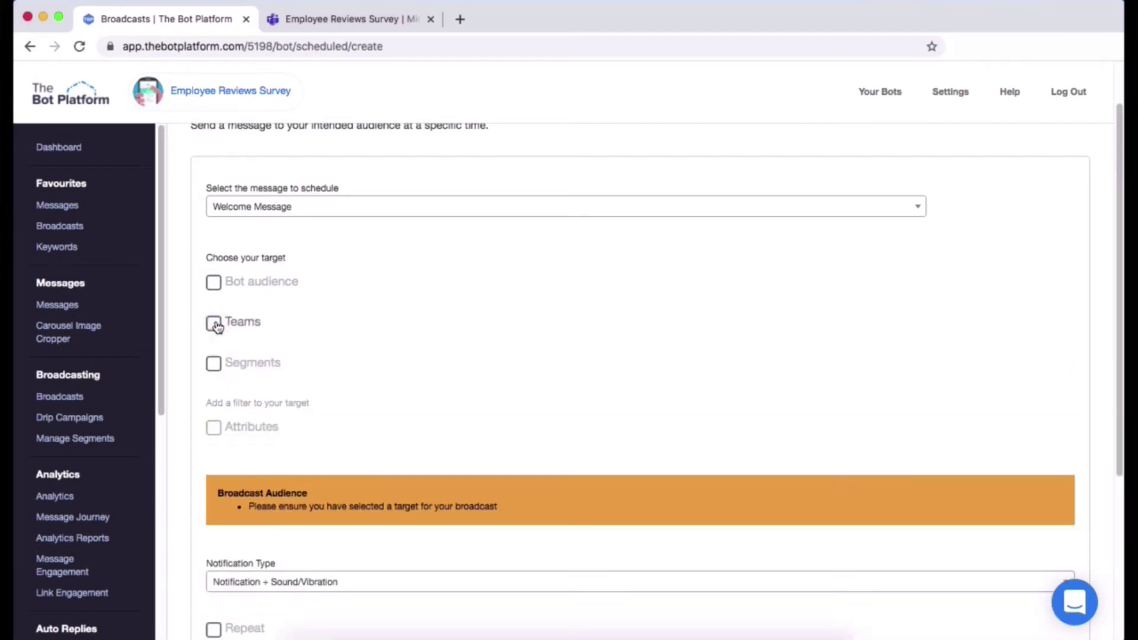
Target the broadcast by segment and send it to the uk employees segment.
{"action": "left_click", "coordinate": [214, 364]}
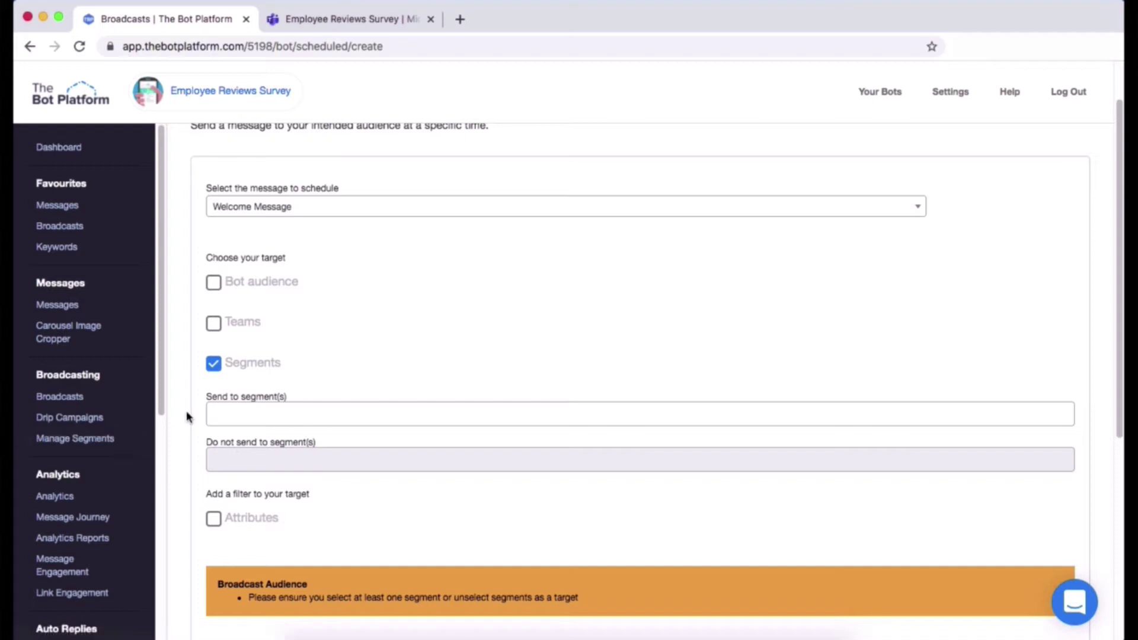
{"action": "left_click", "coordinate": [234, 414]}
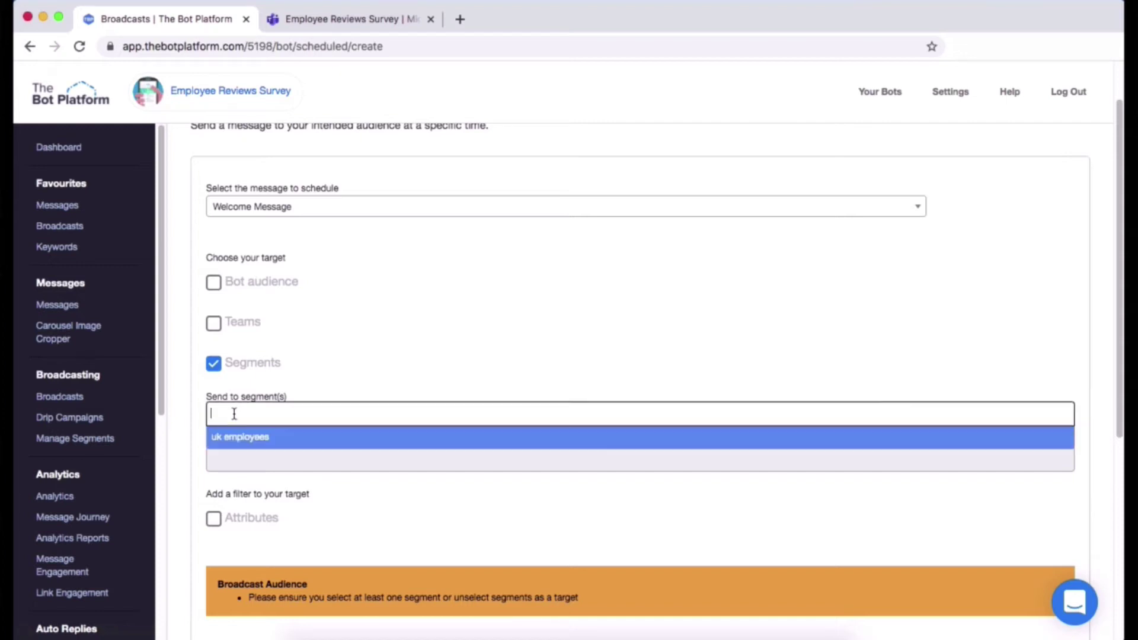
{"action": "type", "text": "uk"}
{"action": "left_click", "coordinate": [298, 438]}
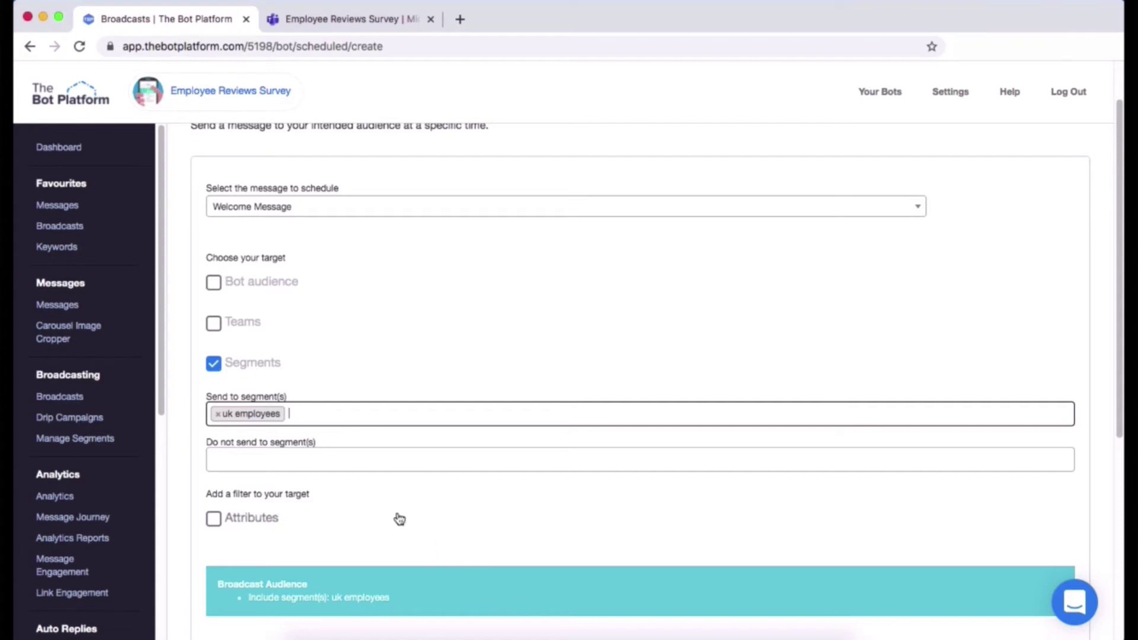
{"action": "left_click", "coordinate": [218, 414]}
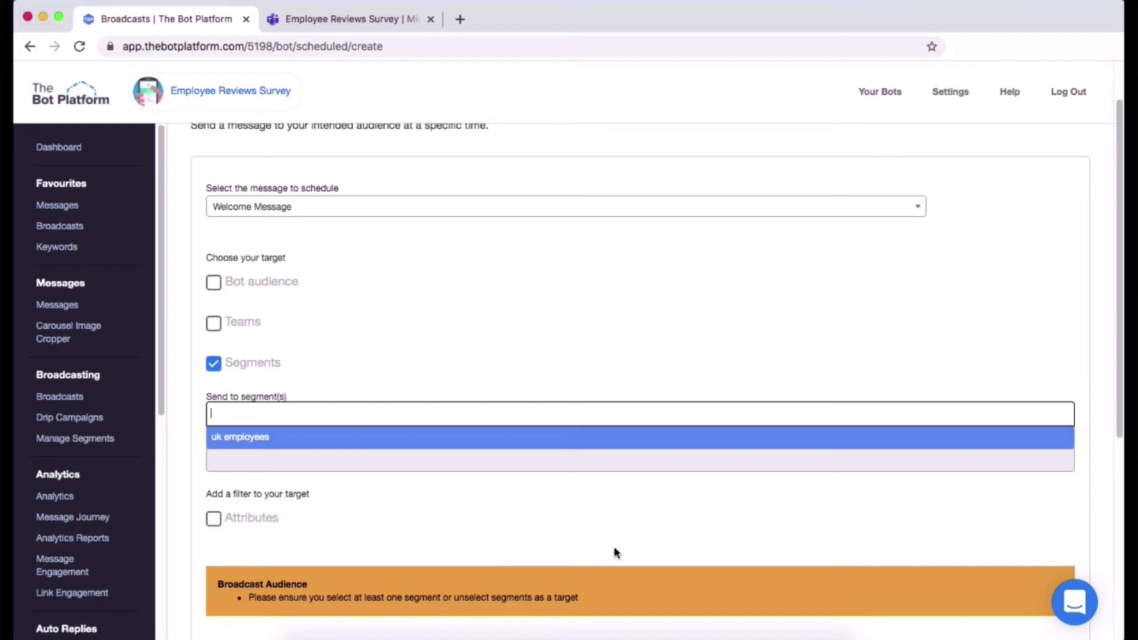
{"action": "left_click", "coordinate": [448, 443]}
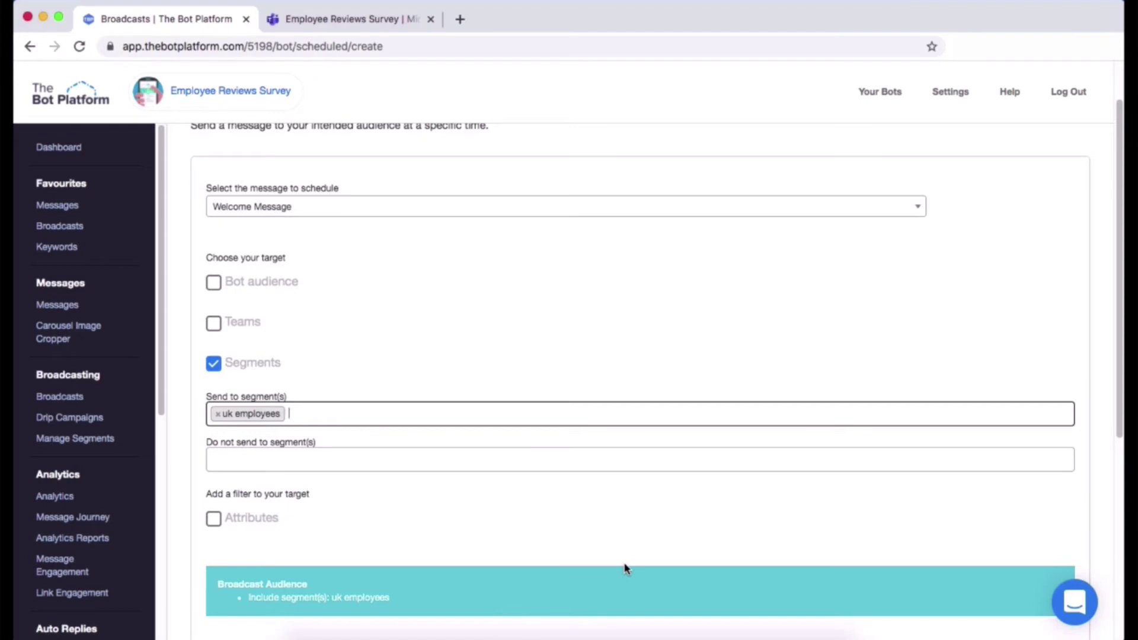
Add an attribute filter to the target where first_name is equal to the recipient's first name.
{"action": "scroll", "coordinate": [626, 568], "scroll_direction": "down", "scroll_amount": 2}
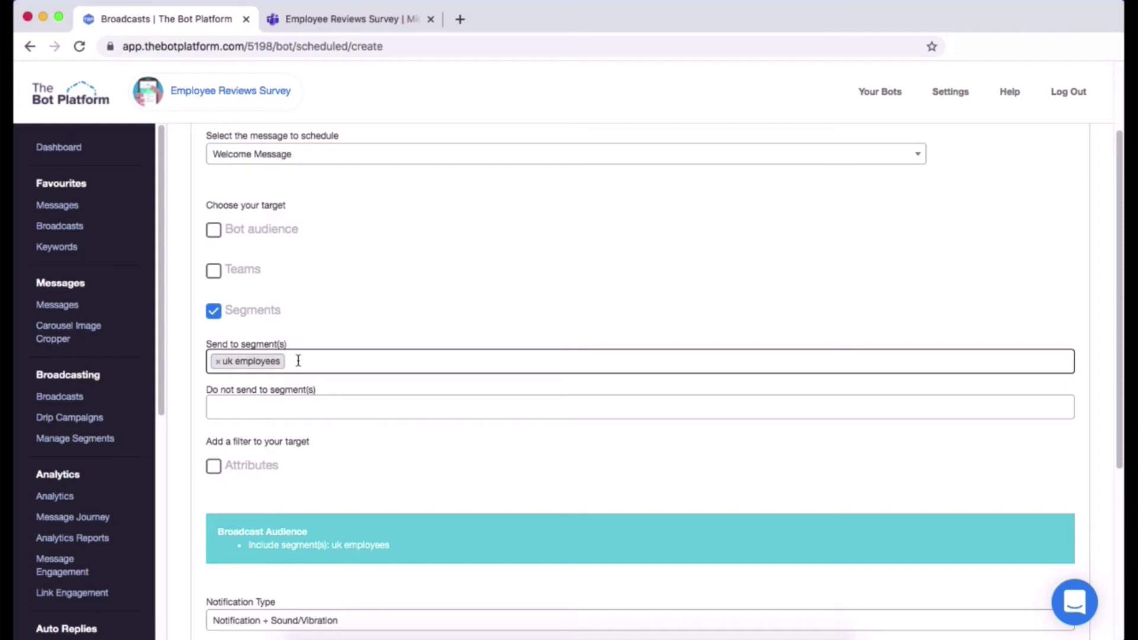
{"action": "left_click", "coordinate": [214, 468]}
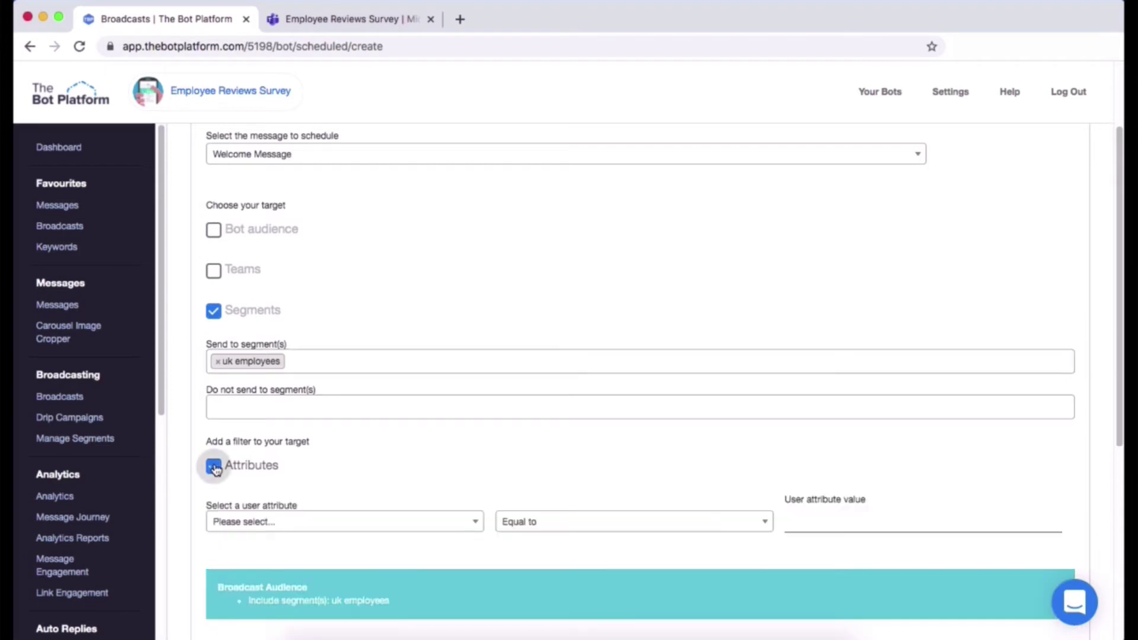
{"action": "left_click", "coordinate": [292, 522]}
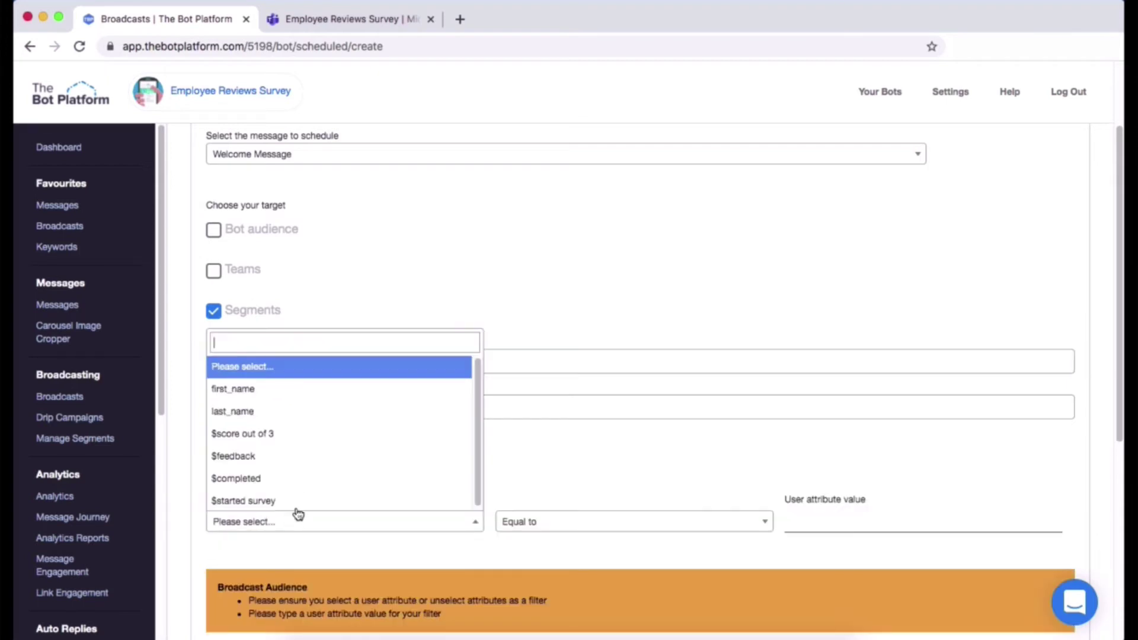
{"action": "left_click", "coordinate": [323, 386]}
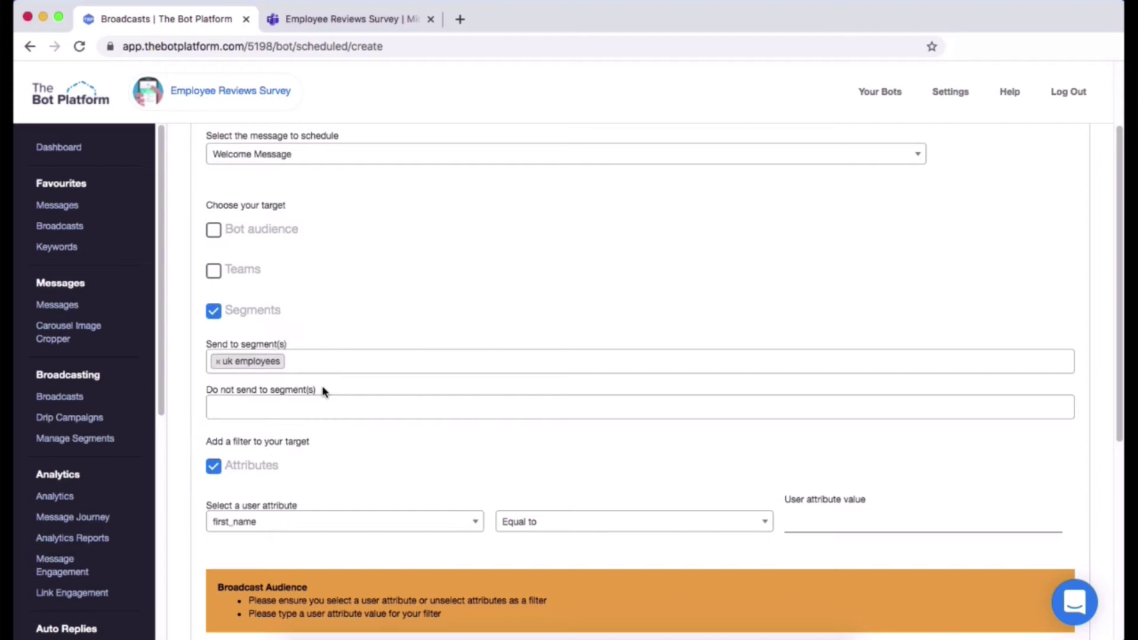
{"action": "left_click", "coordinate": [832, 519]}
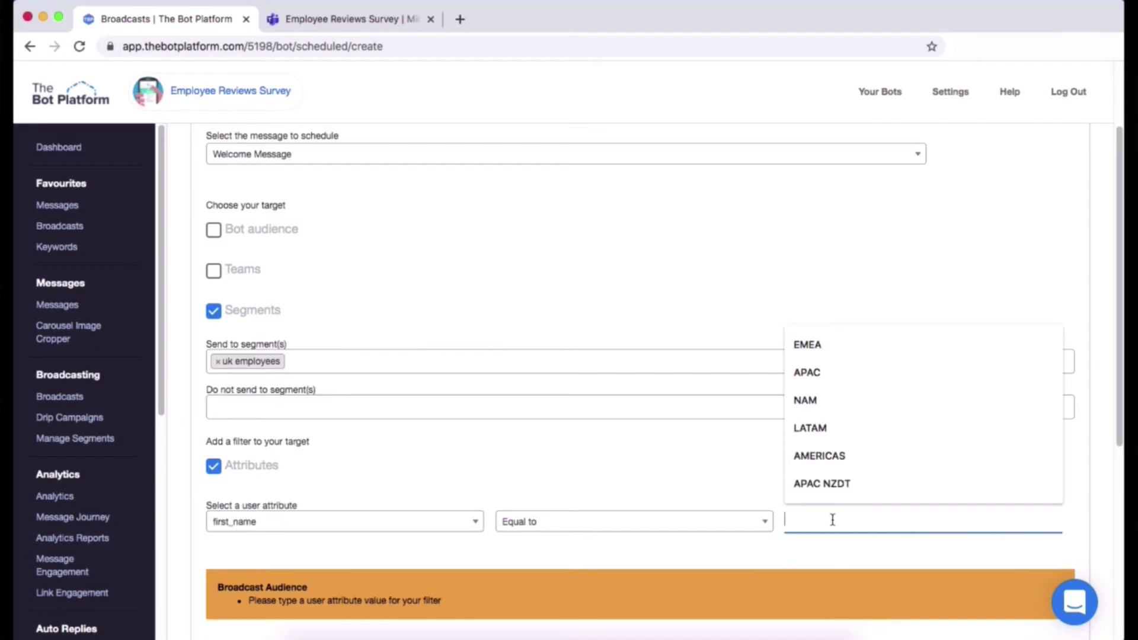
{"action": "type", "text": "Melita"}
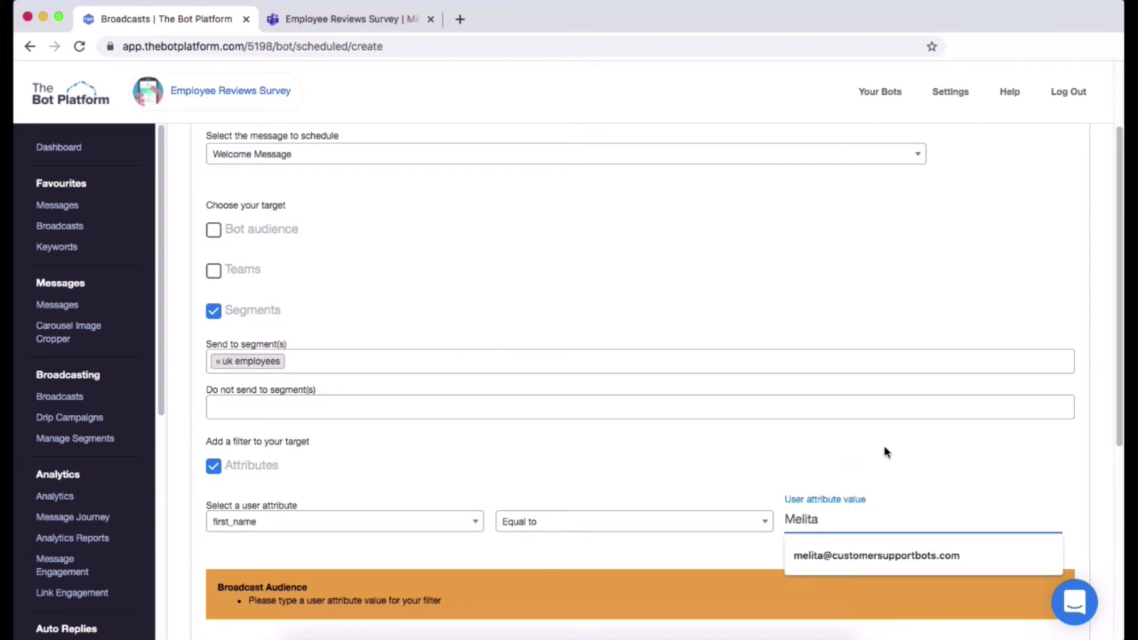
{"action": "left_click", "coordinate": [884, 445]}
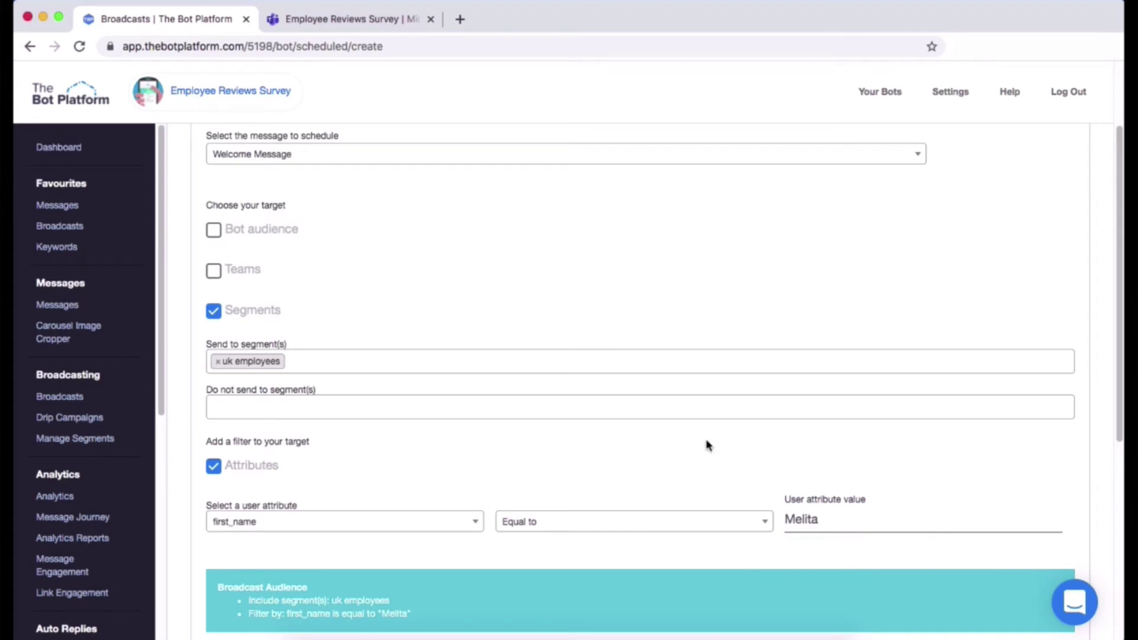
Switch the broadcast target from Segments to Bot audience and review the audience summary.
{"action": "left_click", "coordinate": [214, 312]}
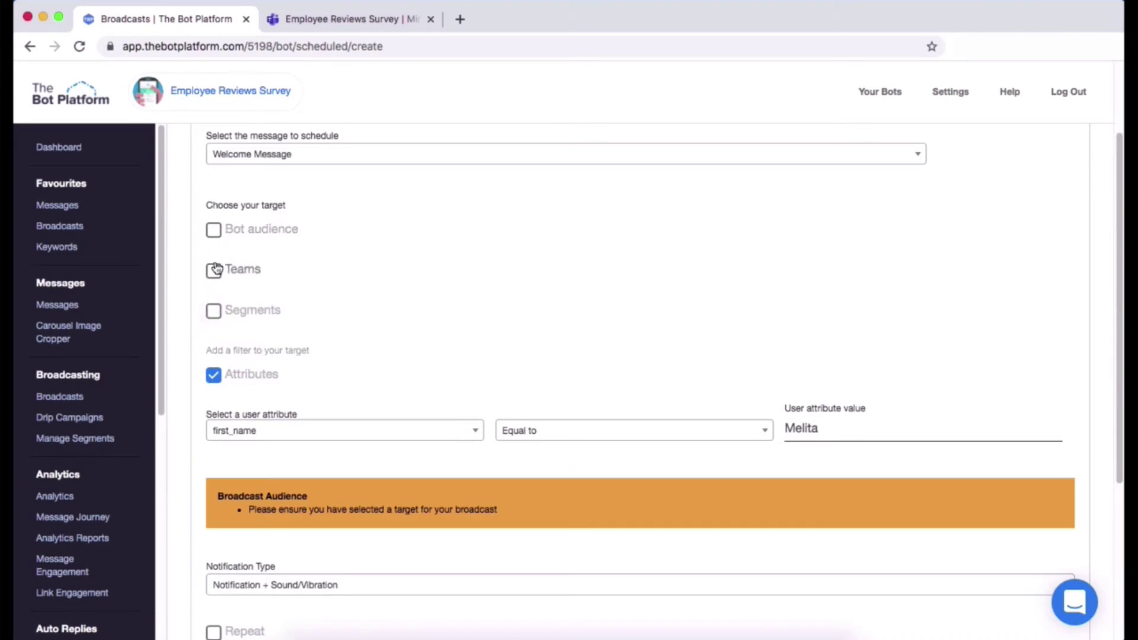
{"action": "left_click", "coordinate": [213, 231]}
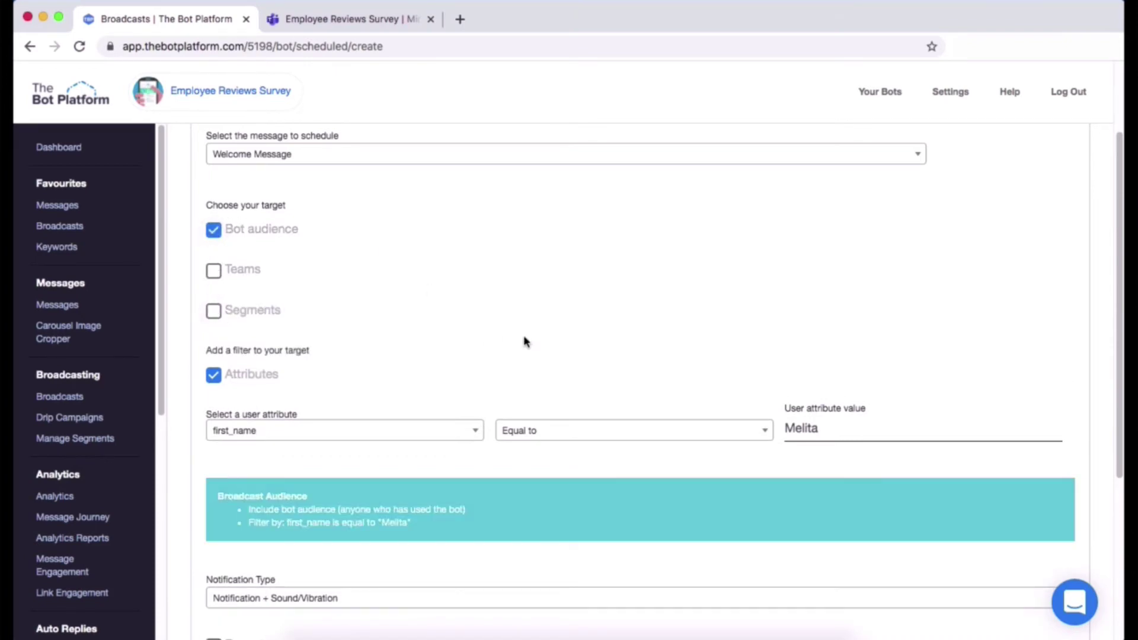
{"action": "scroll", "coordinate": [524, 342], "scroll_direction": "down", "scroll_amount": 1}
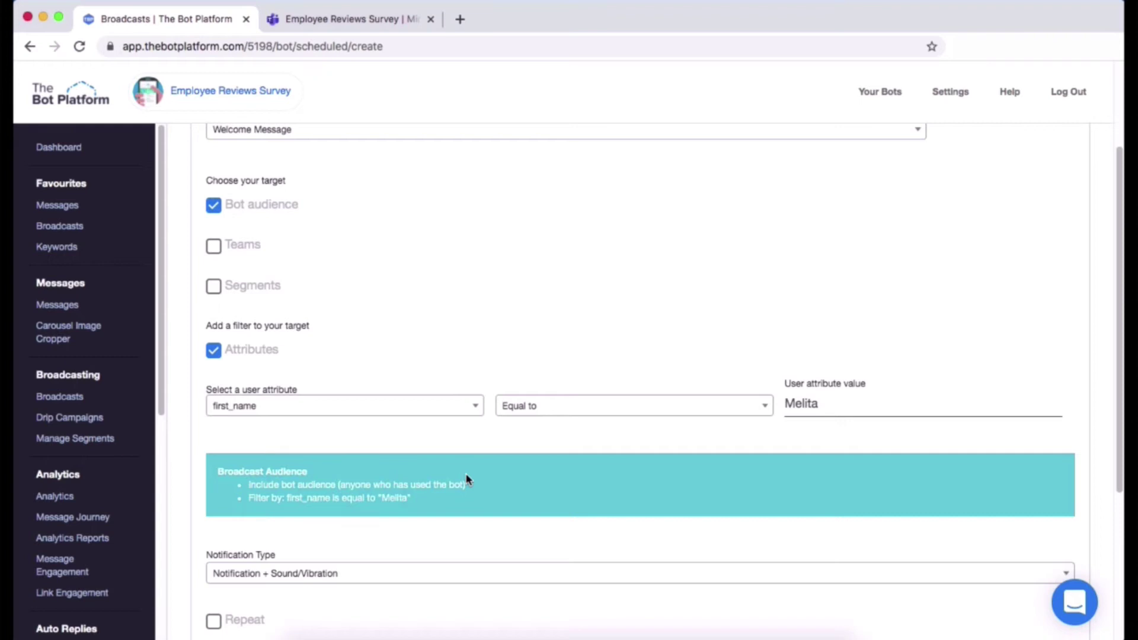
{"action": "scroll", "coordinate": [704, 471], "scroll_direction": "down", "scroll_amount": 2}
{"action": "scroll", "coordinate": [704, 472], "scroll_direction": "down", "scroll_amount": 1}
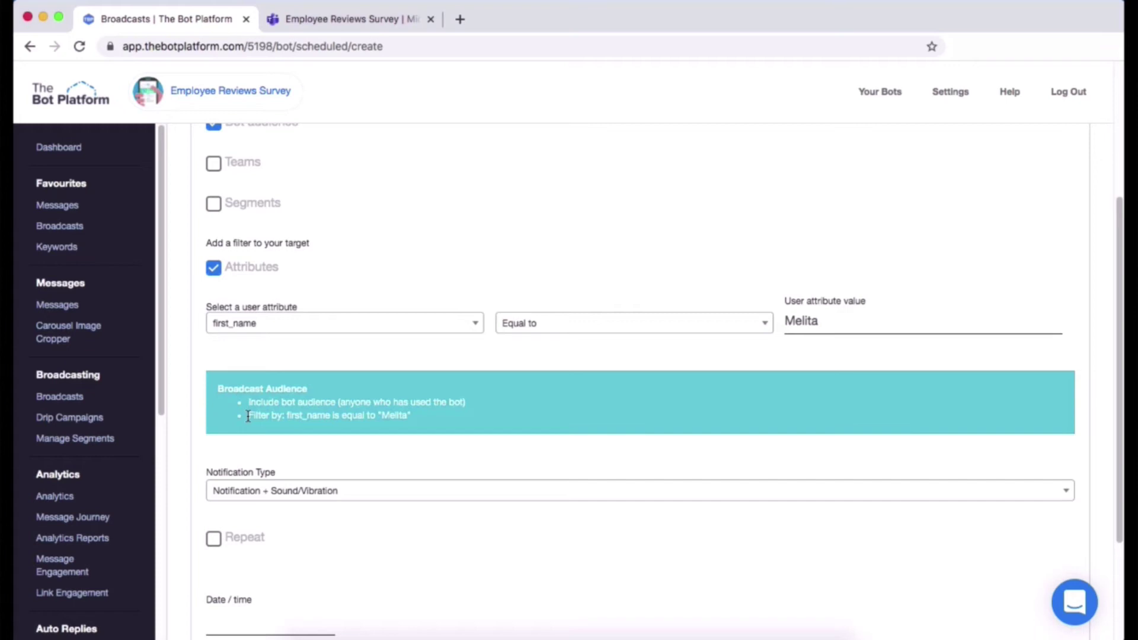
Set the broadcast's date and time to 15 March 2021 at 09:30 AM.
{"action": "scroll", "coordinate": [247, 416], "scroll_direction": "down", "scroll_amount": 5}
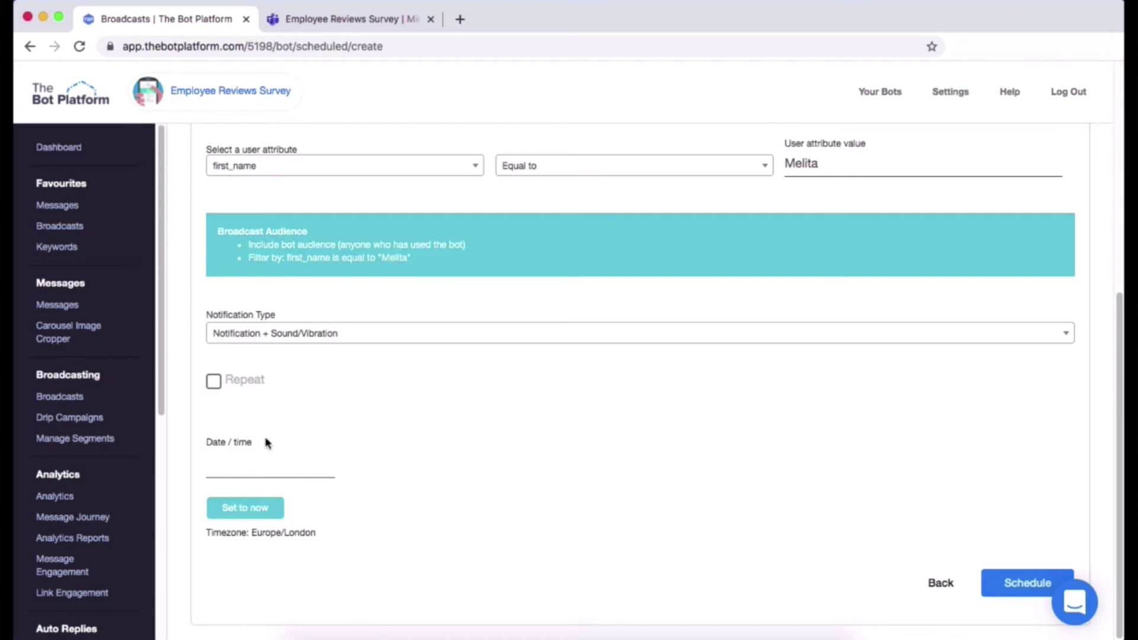
{"action": "left_click", "coordinate": [253, 470]}
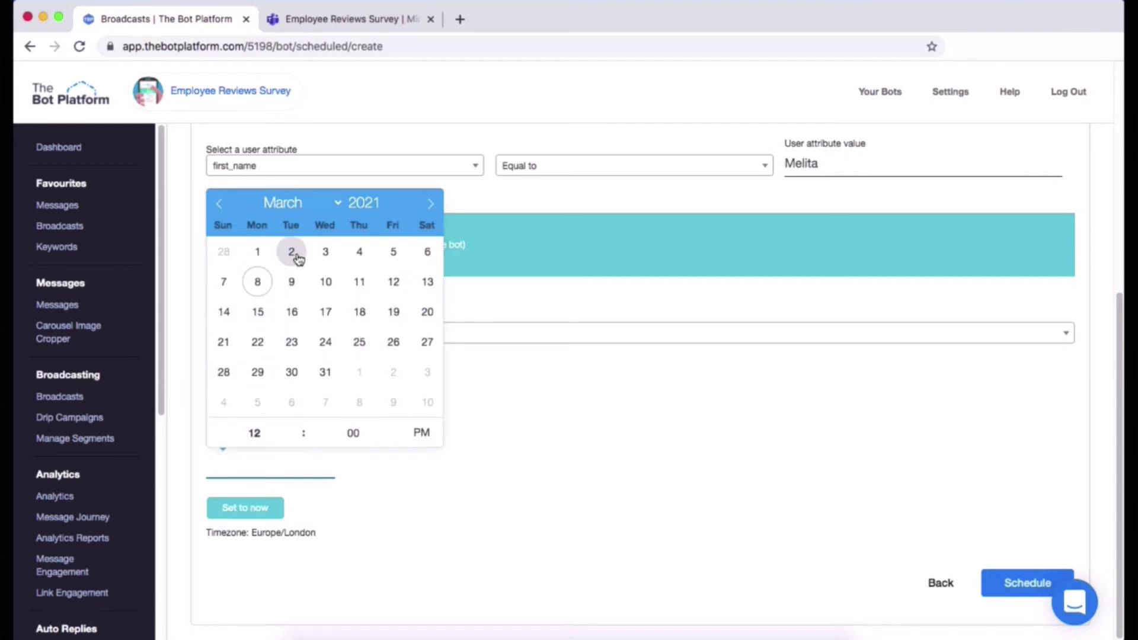
{"action": "left_click", "coordinate": [261, 313]}
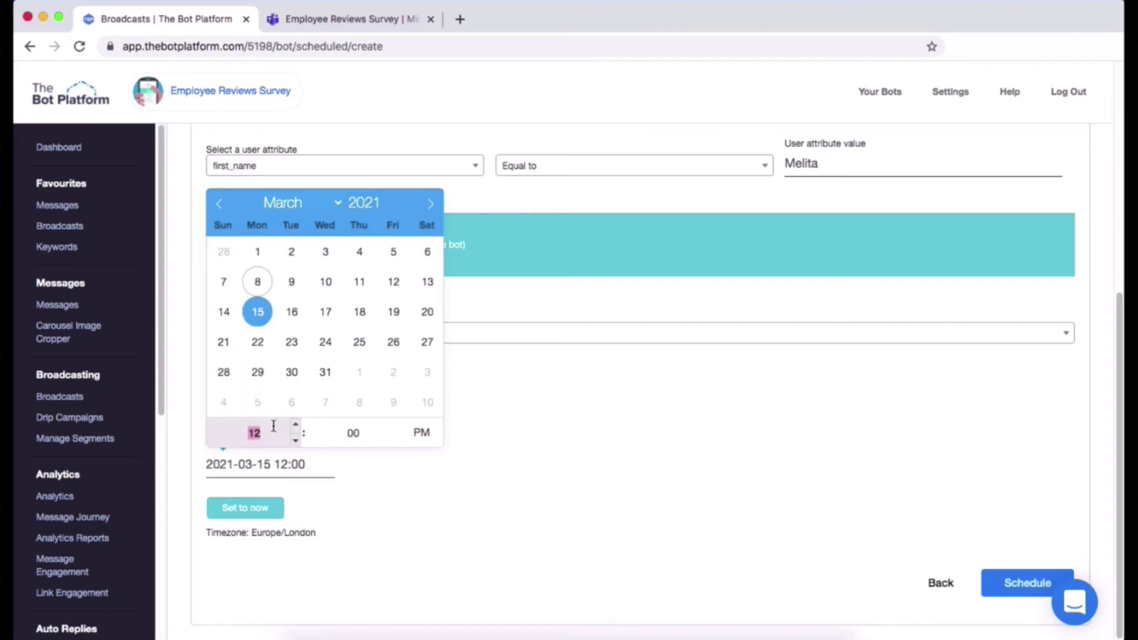
{"action": "left_click", "coordinate": [296, 445]}
{"action": "left_click", "coordinate": [296, 444]}
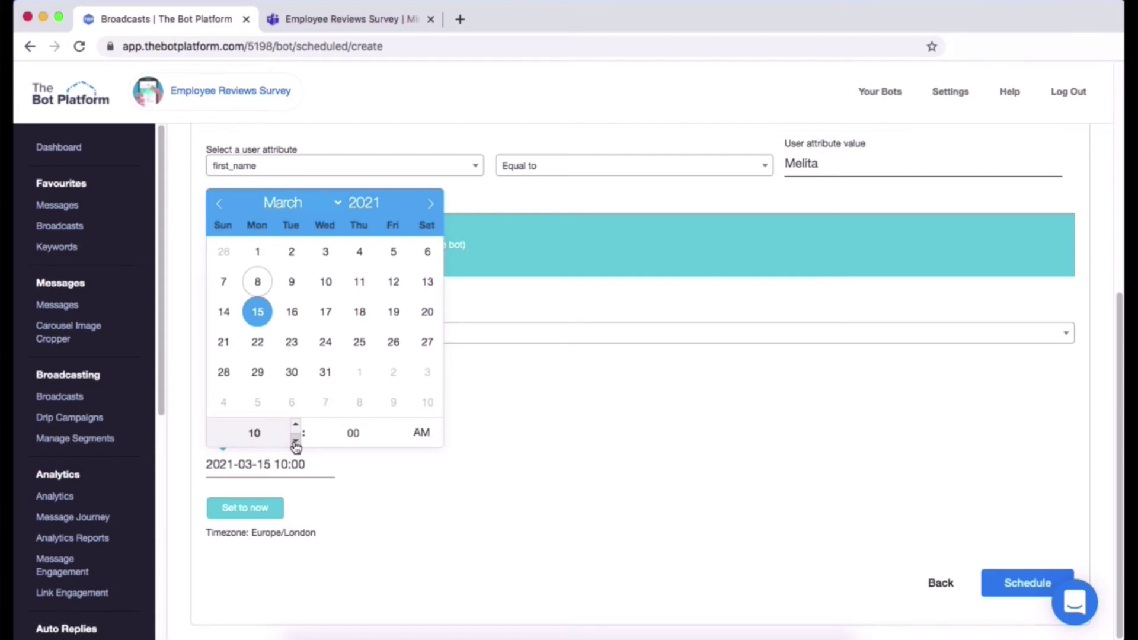
{"action": "left_click", "coordinate": [296, 444]}
{"action": "left_click", "coordinate": [272, 430]}
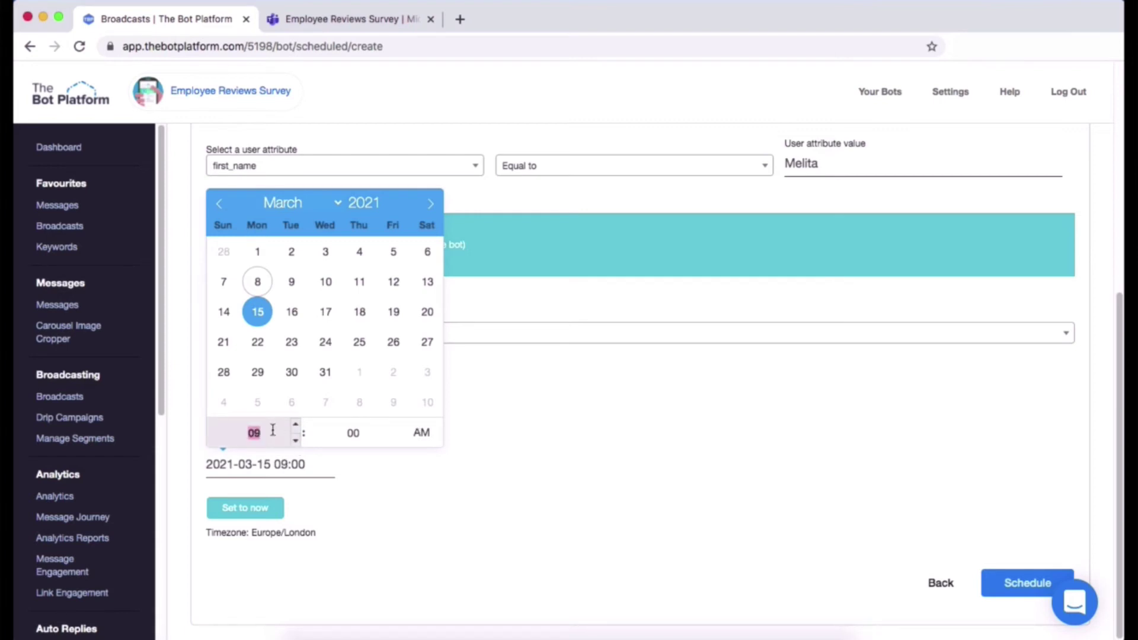
{"action": "left_click", "coordinate": [359, 427]}
{"action": "type", "text": "30"}
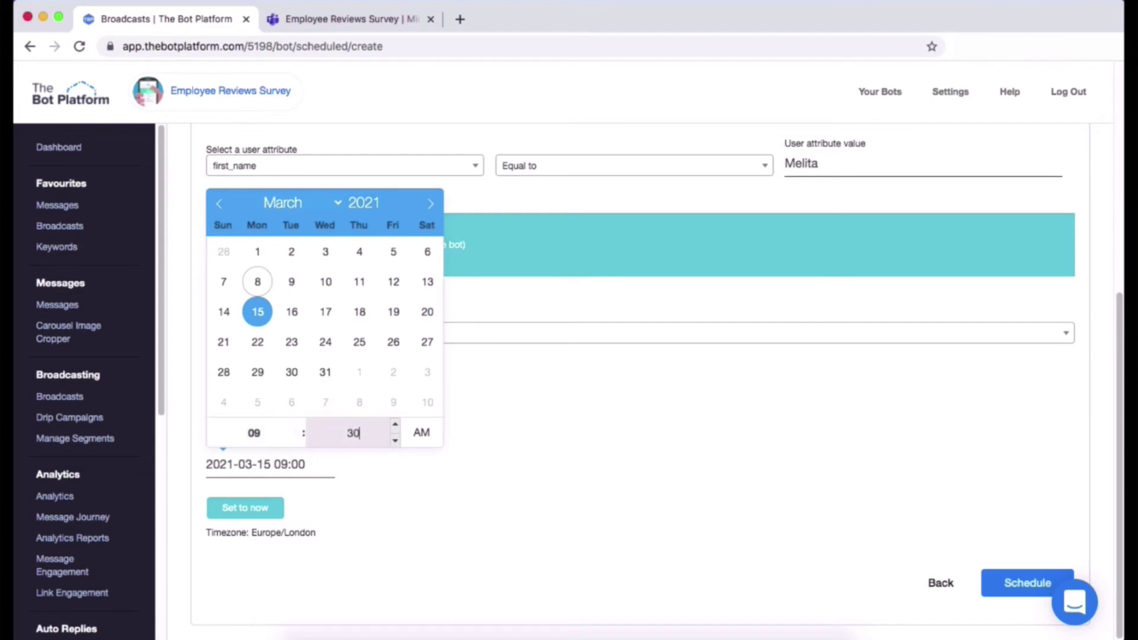
{"action": "left_click", "coordinate": [378, 436]}
Change the broadcast's time to 05:30 PM and close the date picker.
{"action": "left_click", "coordinate": [253, 435]}
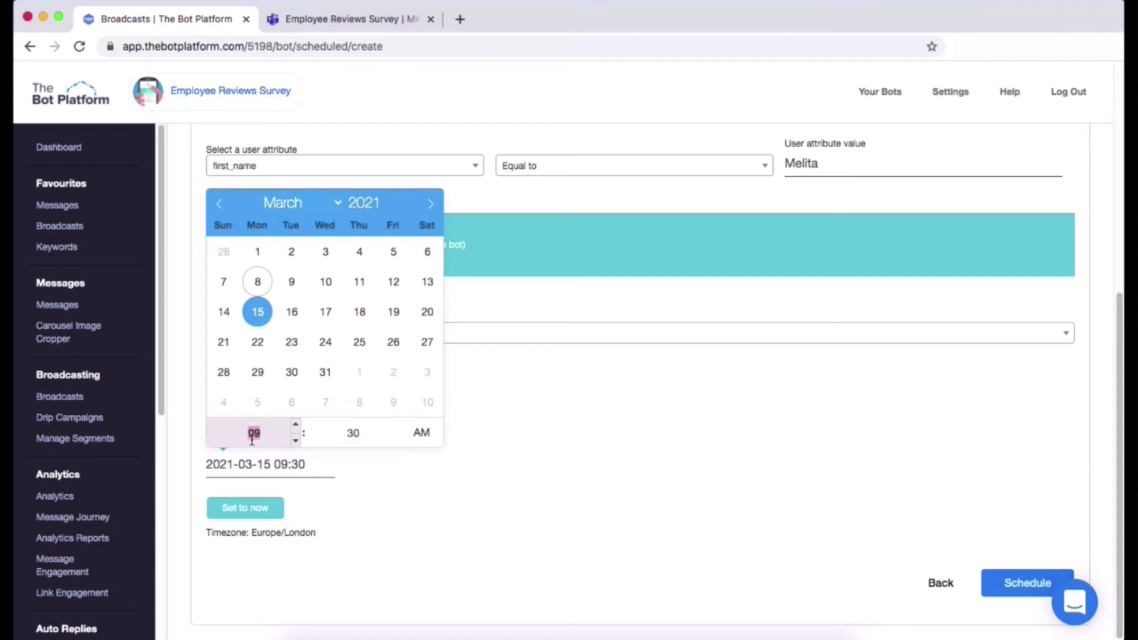
{"action": "type", "text": "05"}
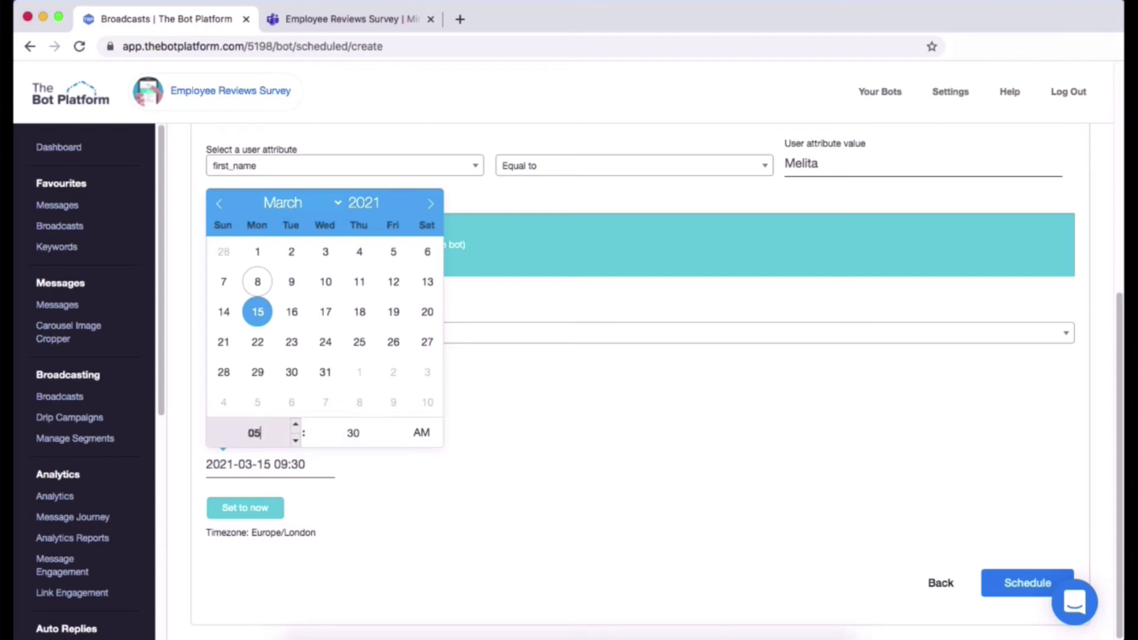
{"action": "left_click", "coordinate": [422, 435]}
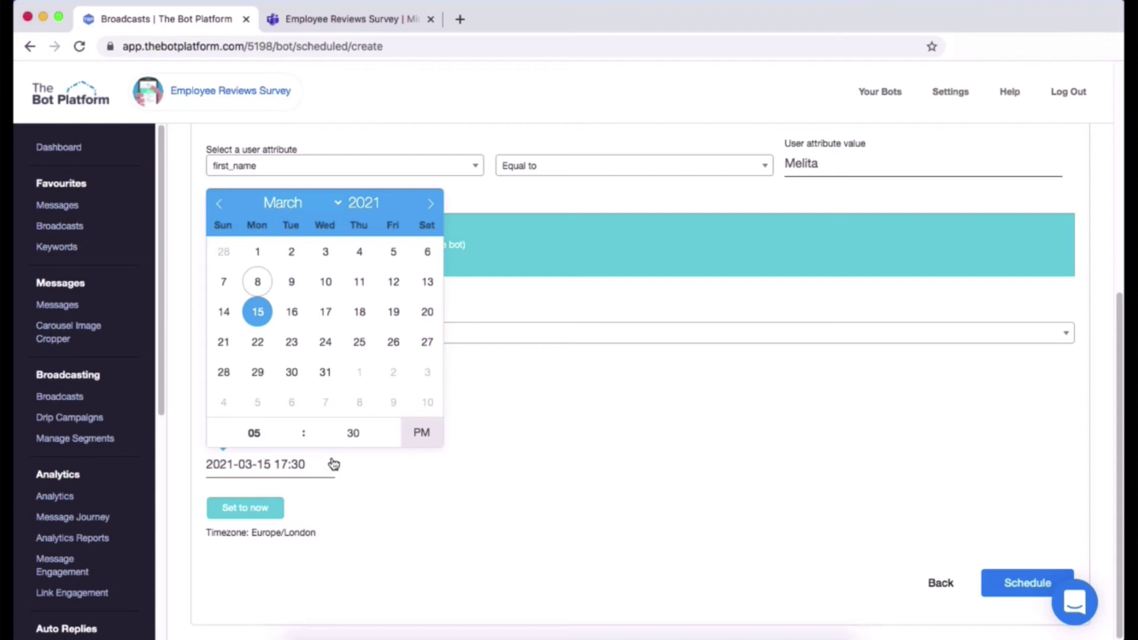
{"action": "left_click", "coordinate": [358, 482]}
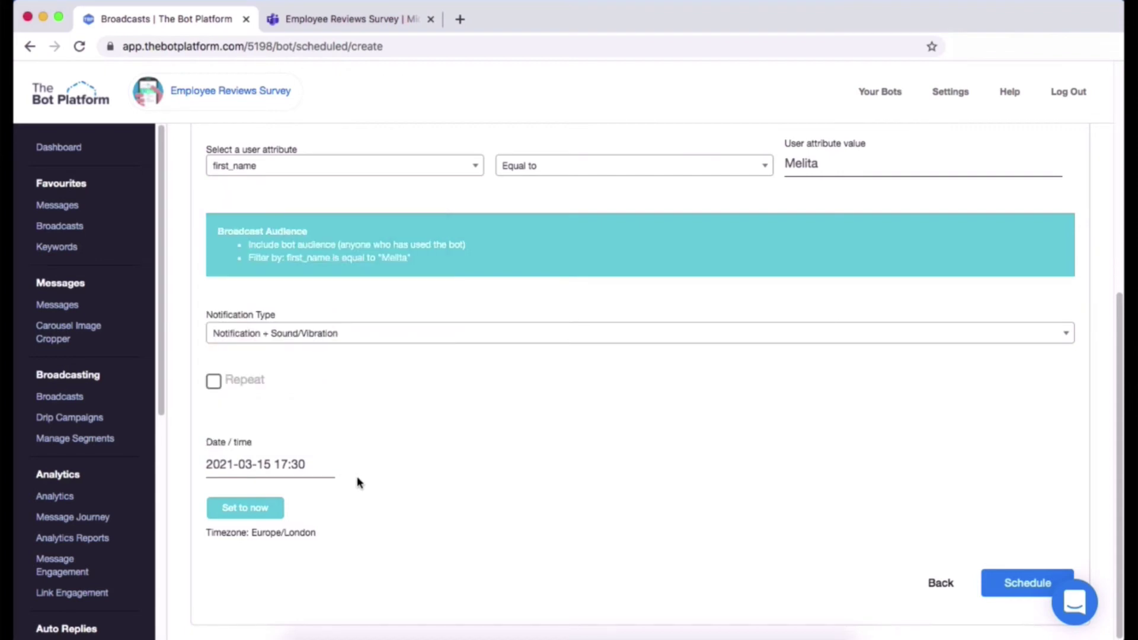
Schedule the broadcast for the current time and reload the broadcasts list to check its status.
{"action": "left_click", "coordinate": [256, 513]}
{"action": "left_click", "coordinate": [1015, 584]}
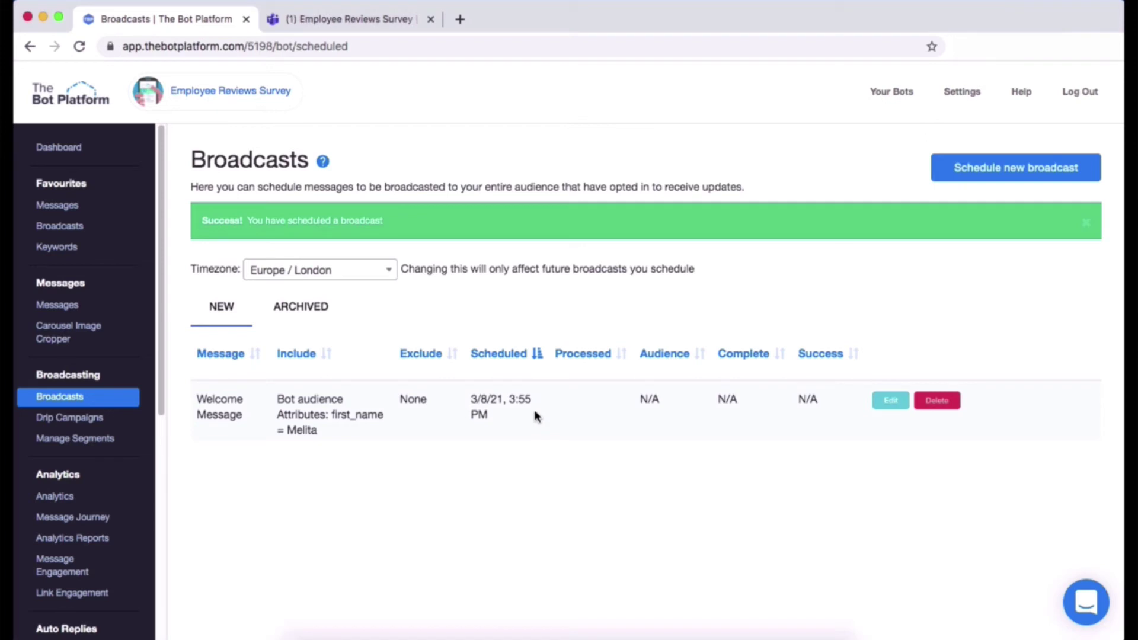
{"action": "left_click", "coordinate": [78, 50]}
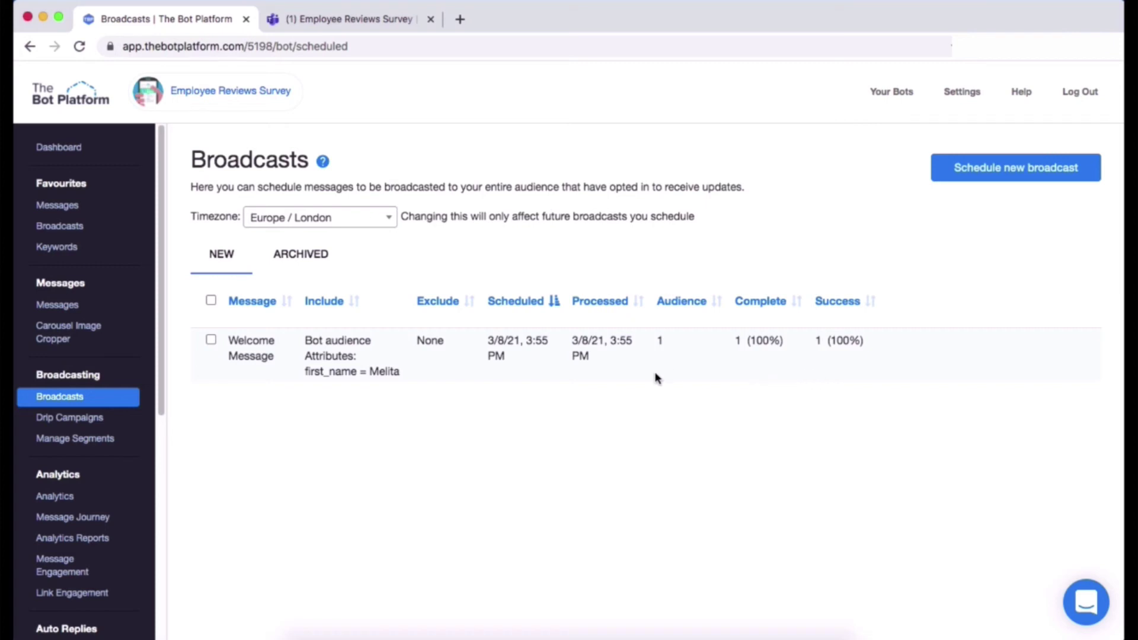
Switch to Microsoft Teams and answer Yes to the Employee Reviews Survey bot's welcome message.
{"action": "left_click", "coordinate": [378, 30]}
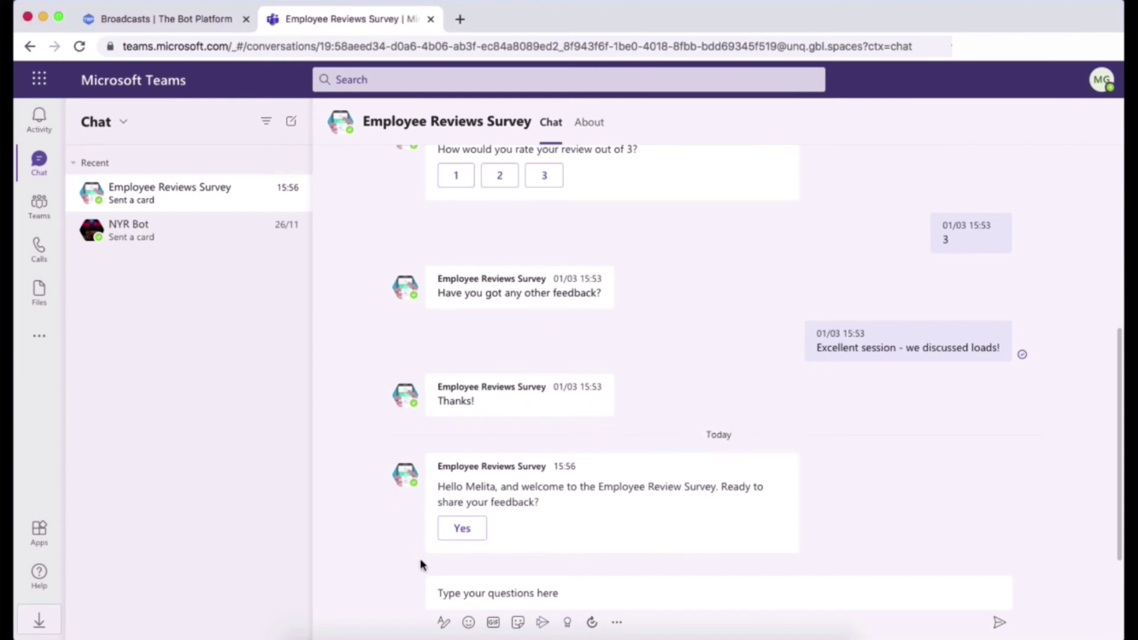
{"action": "left_click", "coordinate": [448, 532]}
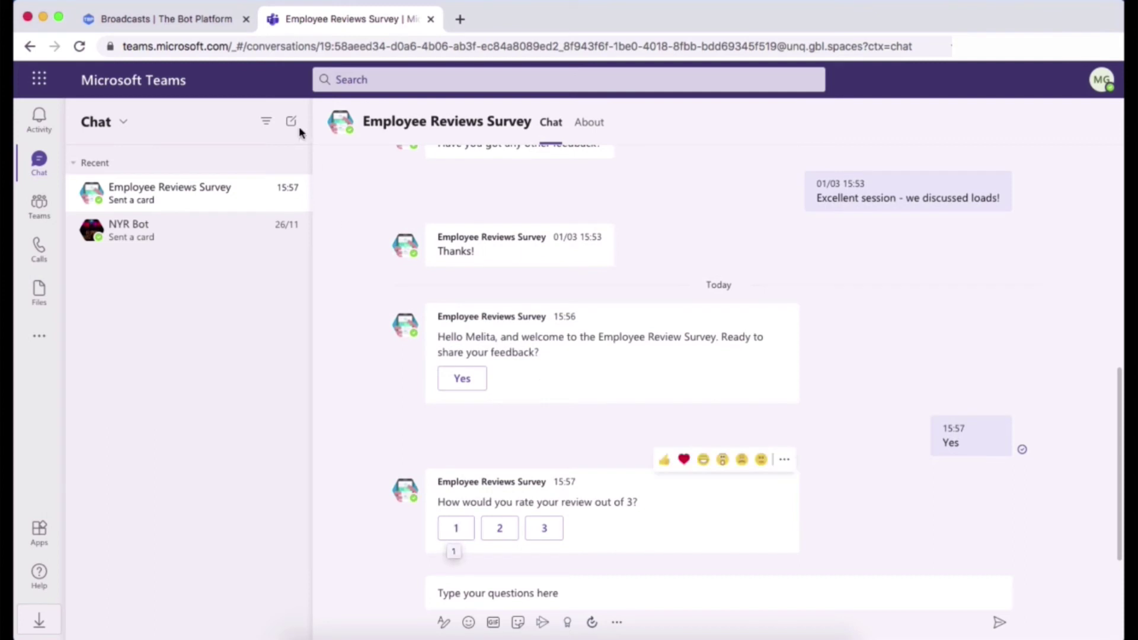
Switch back to The Bot Platform and start a new scheduled broadcast of the Welcome Message.
{"action": "left_click", "coordinate": [198, 24]}
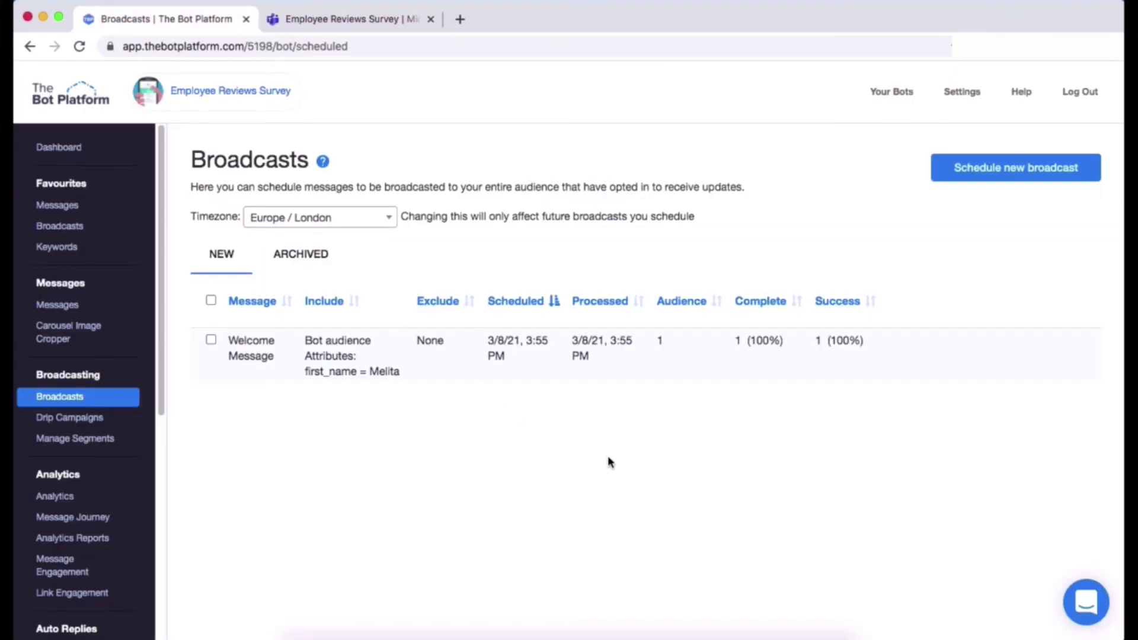
{"action": "scroll", "coordinate": [609, 462], "scroll_direction": "down", "scroll_amount": 1}
{"action": "scroll", "coordinate": [607, 461], "scroll_direction": "up", "scroll_amount": 1}
{"action": "left_click", "coordinate": [996, 175]}
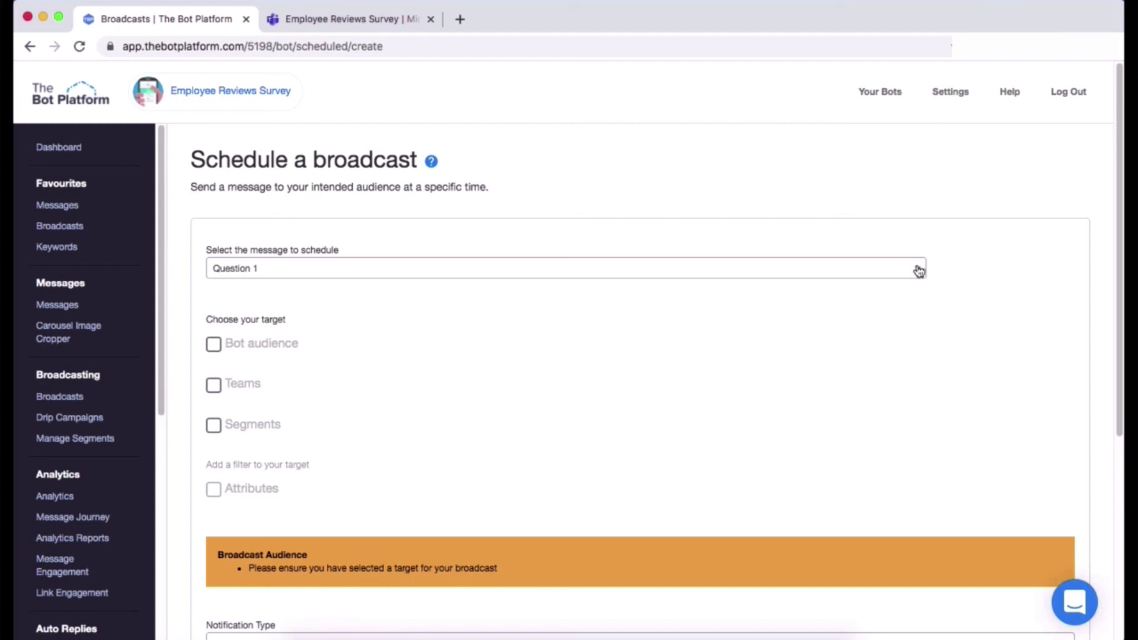
{"action": "left_click", "coordinate": [918, 271]}
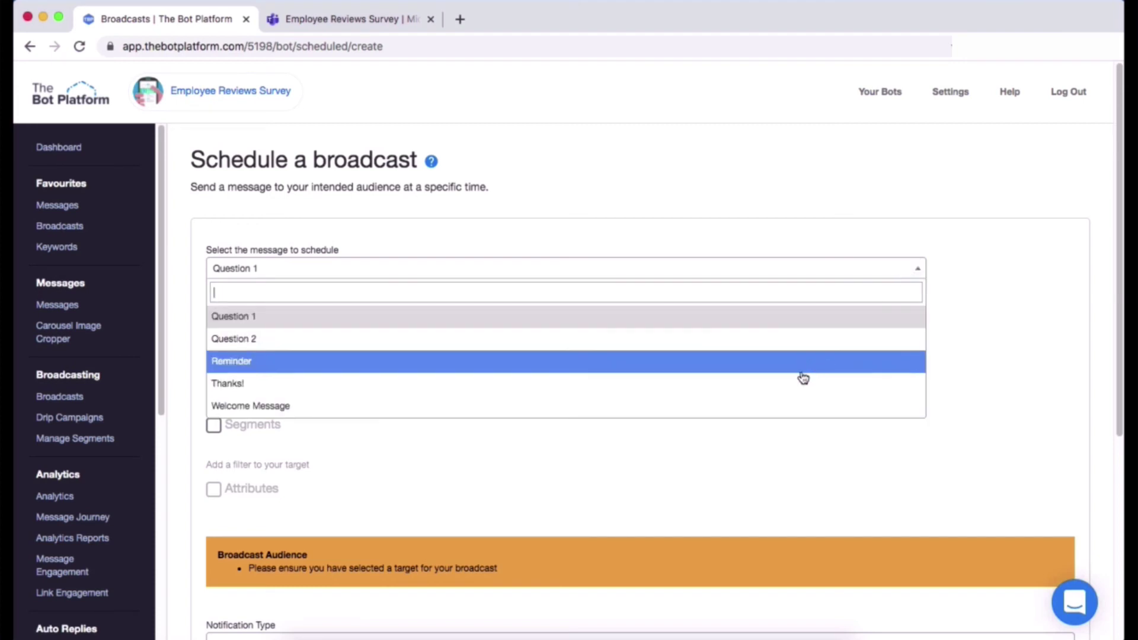
{"action": "left_click", "coordinate": [783, 403]}
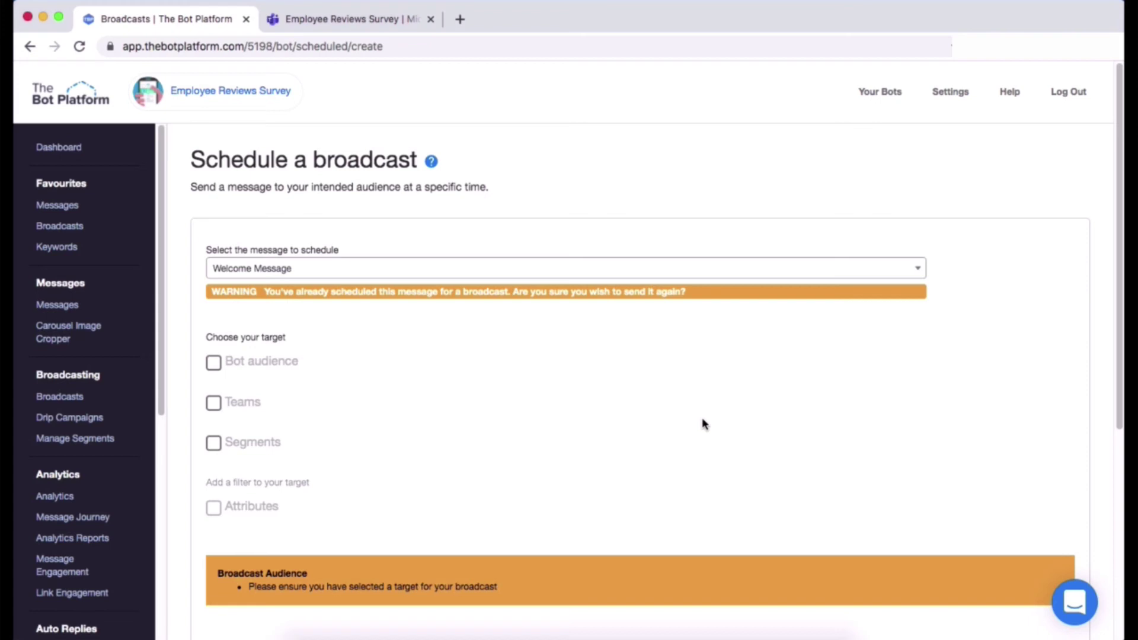
Target the new broadcast by segment and send it to the uk employees segment.
{"action": "scroll", "coordinate": [416, 416], "scroll_direction": "down", "scroll_amount": 3}
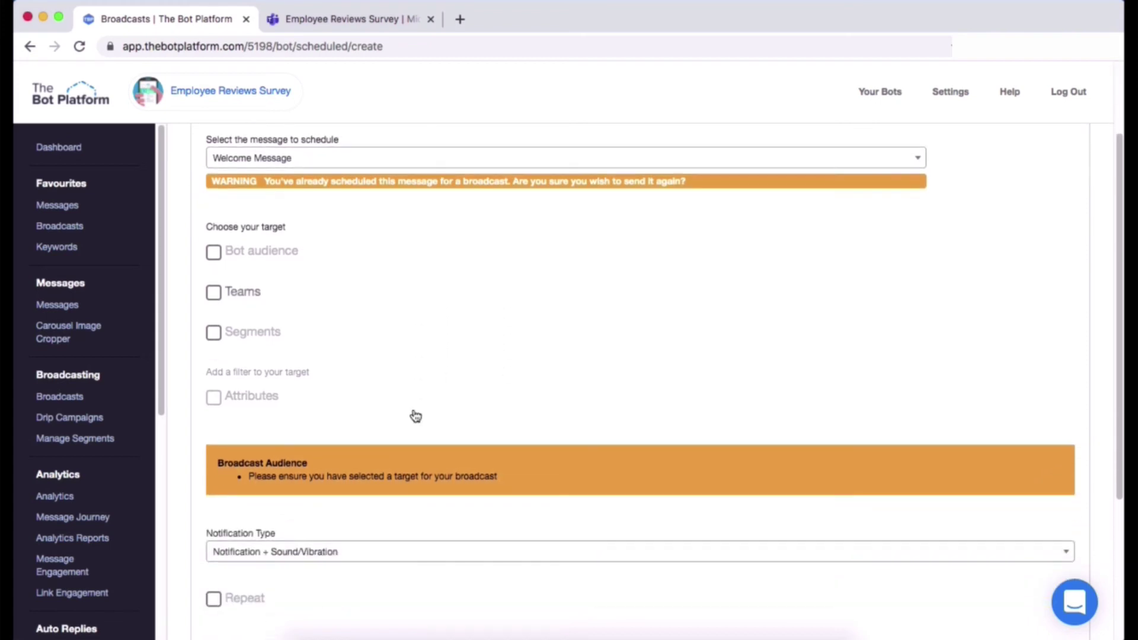
{"action": "left_click", "coordinate": [214, 333]}
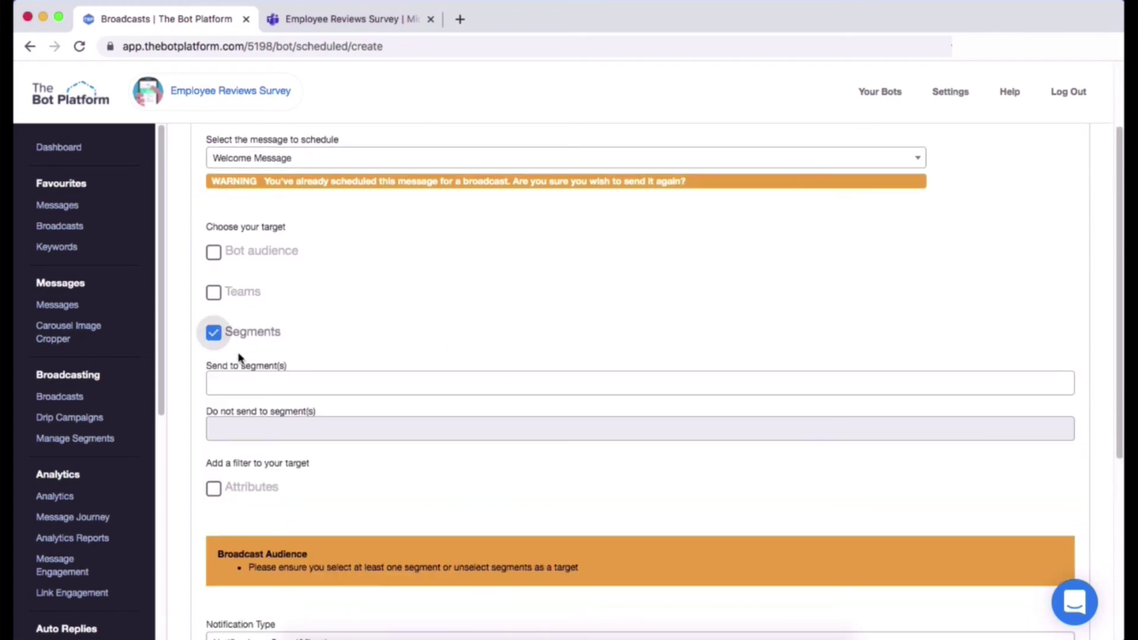
{"action": "left_click", "coordinate": [231, 380]}
{"action": "type", "text": "uk"}
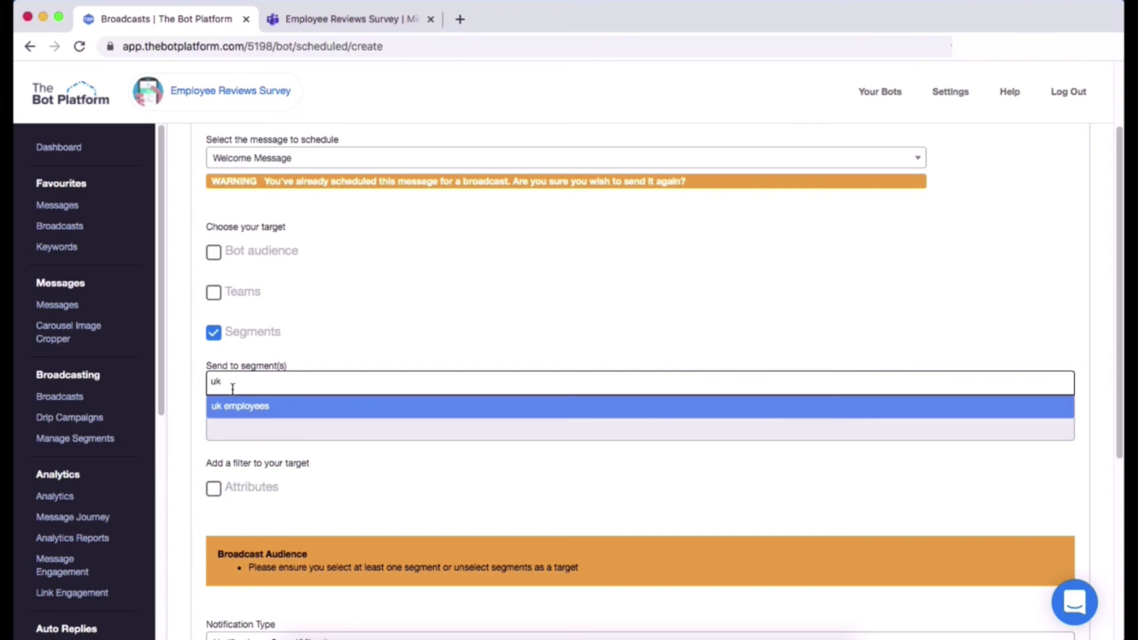
{"action": "left_click", "coordinate": [231, 406]}
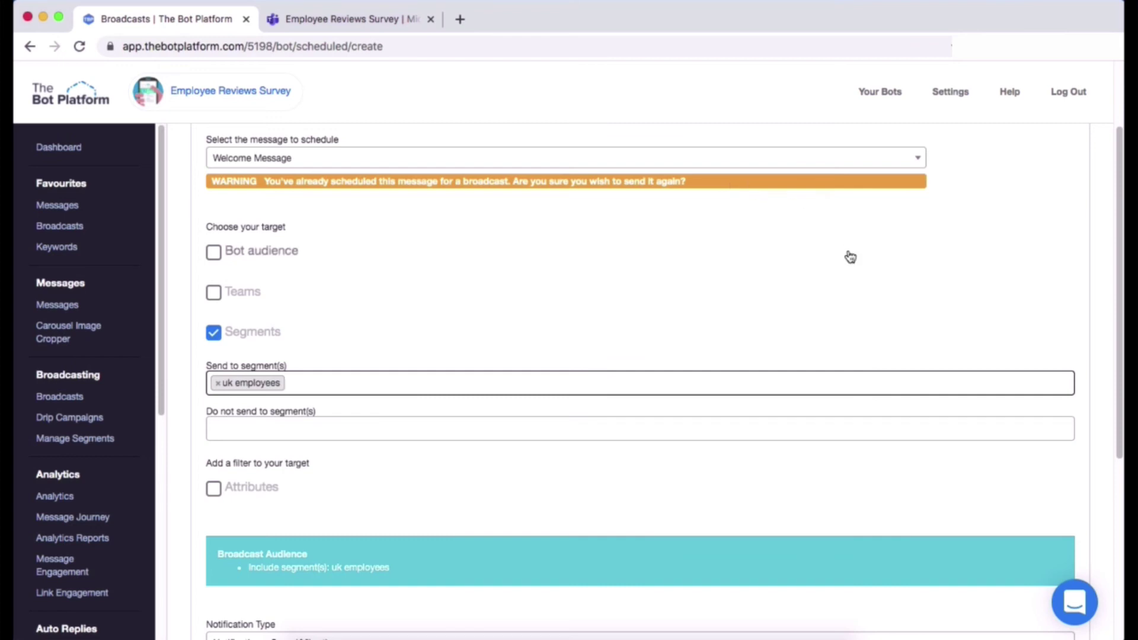
{"action": "scroll", "coordinate": [849, 256], "scroll_direction": "down", "scroll_amount": 1}
{"action": "scroll", "coordinate": [848, 254], "scroll_direction": "up", "scroll_amount": 1}
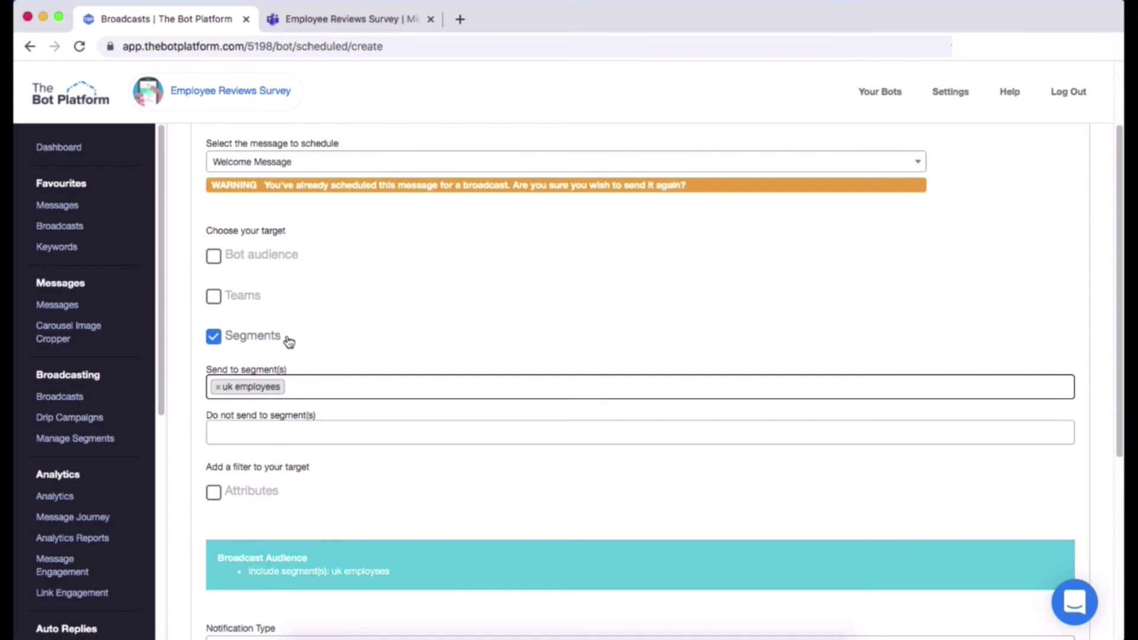
Set the new broadcast's date and time to 9 March 2021 at 10:00 AM.
{"action": "scroll", "coordinate": [335, 419], "scroll_direction": "down", "scroll_amount": 5}
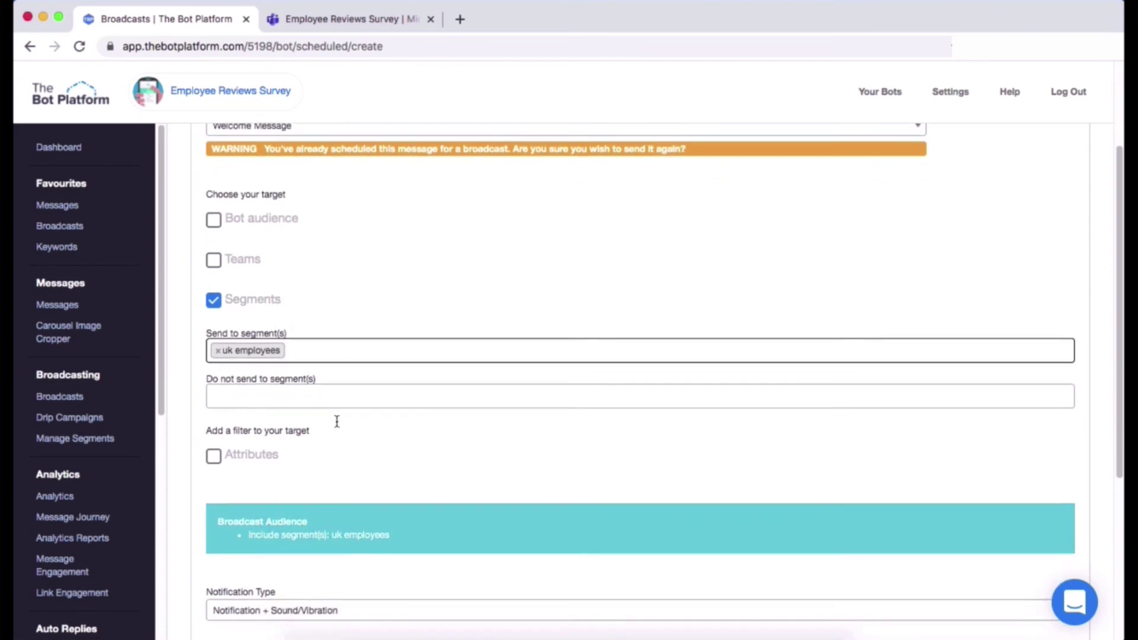
{"action": "scroll", "coordinate": [350, 441], "scroll_direction": "down", "scroll_amount": 2}
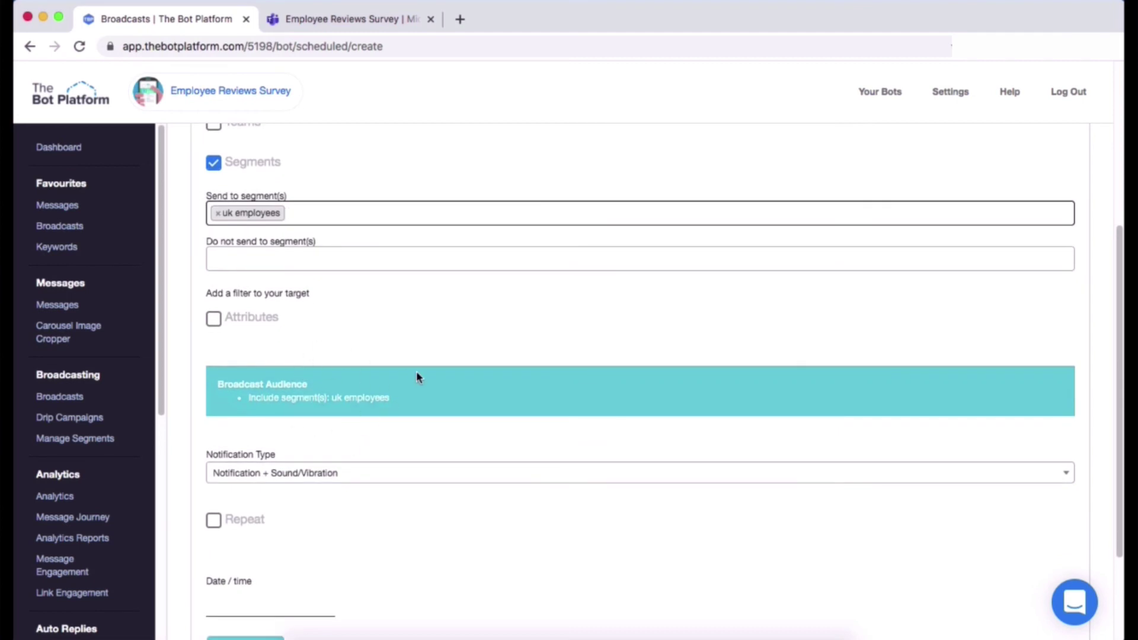
{"action": "scroll", "coordinate": [417, 377], "scroll_direction": "down", "scroll_amount": 5}
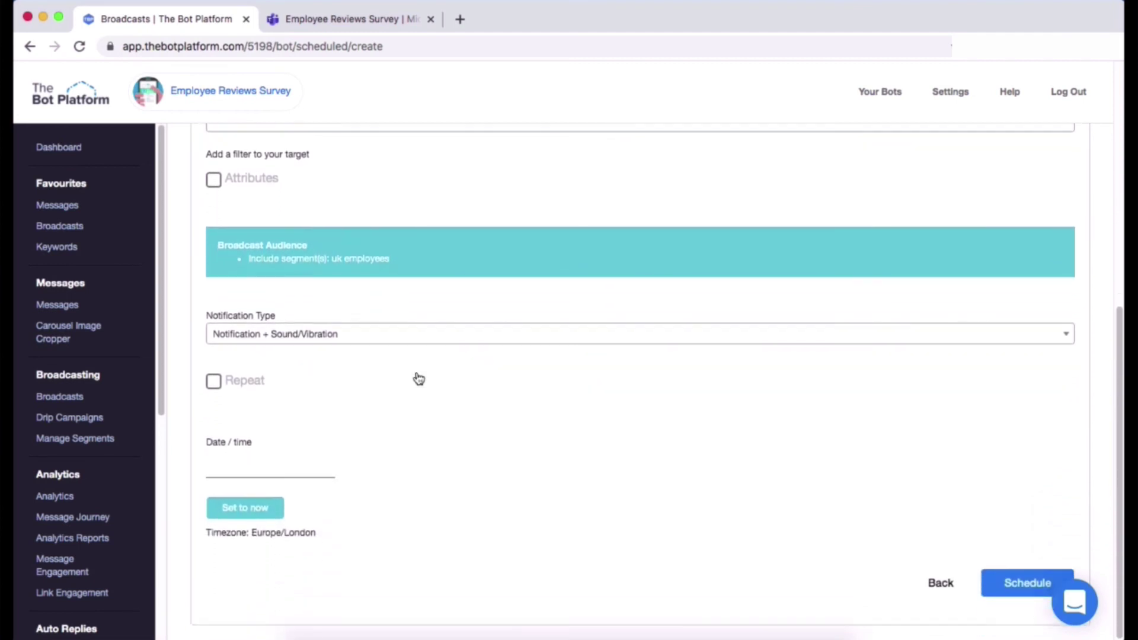
{"action": "left_click", "coordinate": [293, 464]}
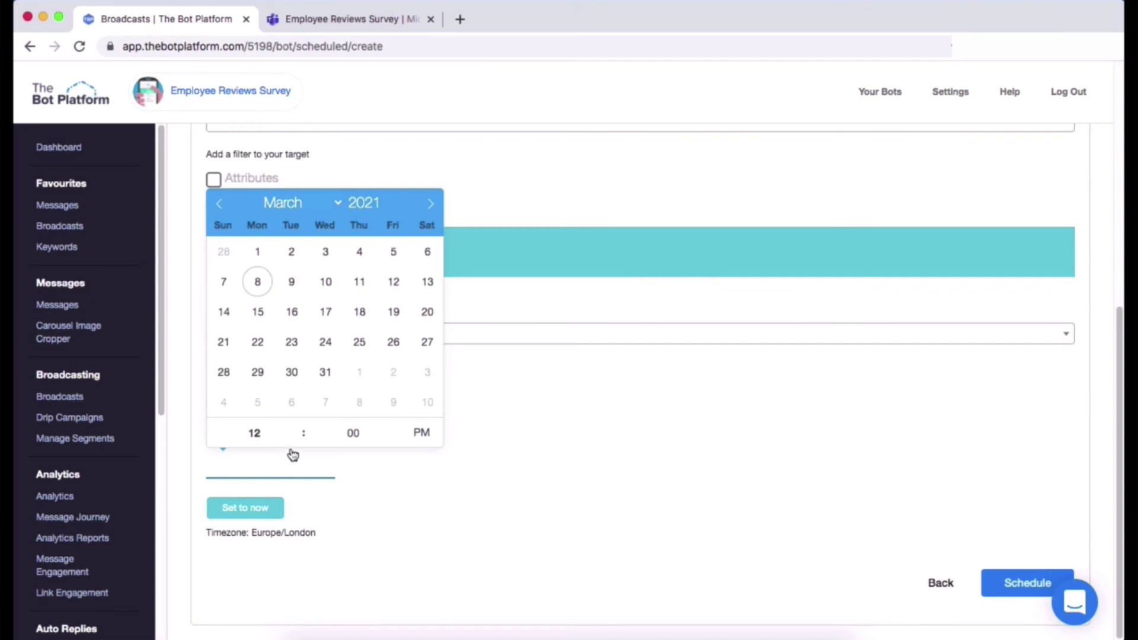
{"action": "left_click", "coordinate": [291, 283]}
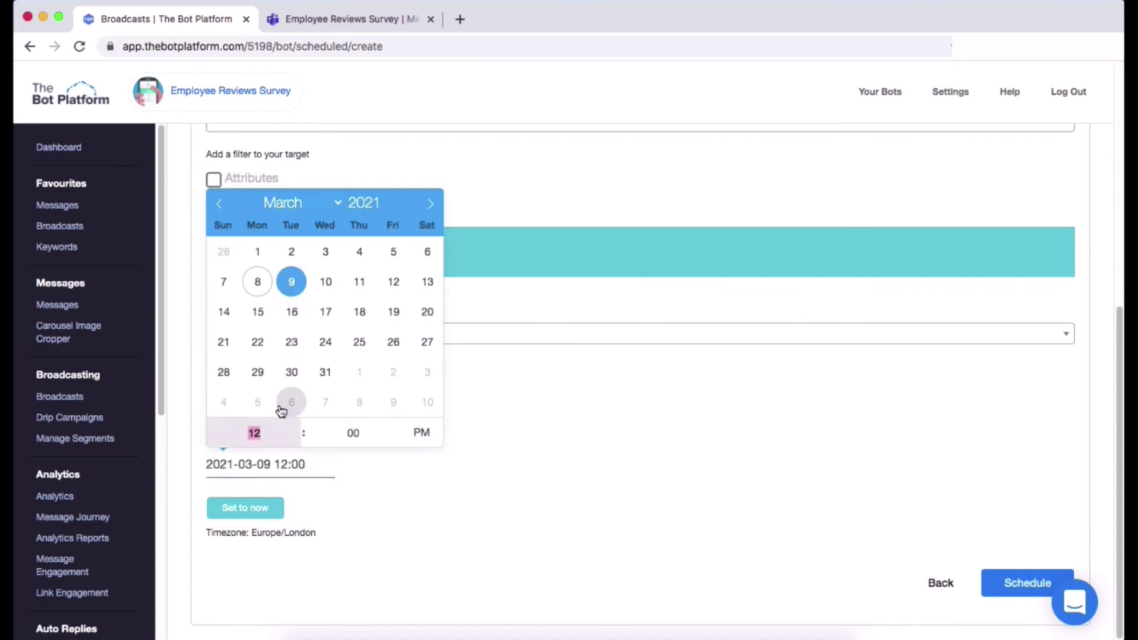
{"action": "left_click", "coordinate": [294, 438]}
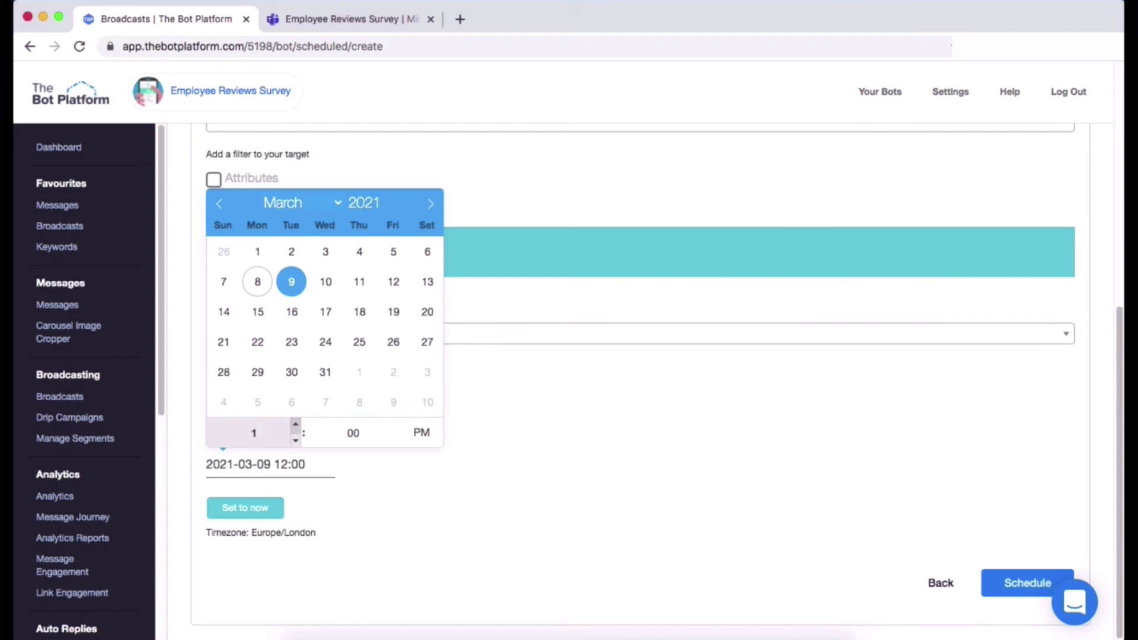
{"action": "left_click", "coordinate": [295, 438]}
{"action": "left_click", "coordinate": [422, 432]}
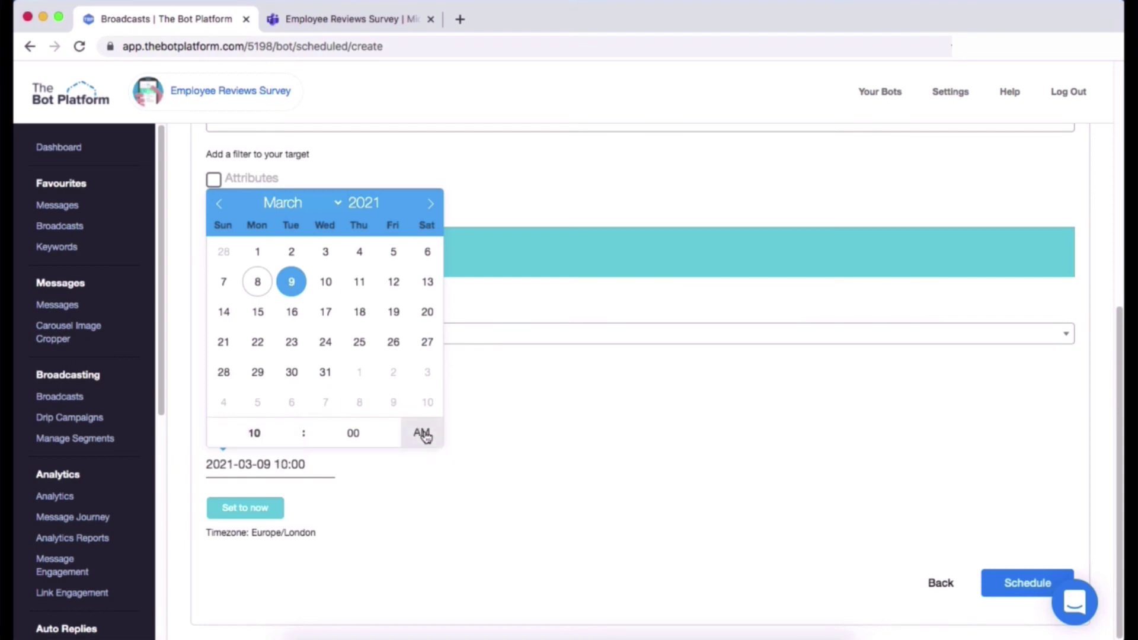
{"action": "left_click", "coordinate": [424, 487]}
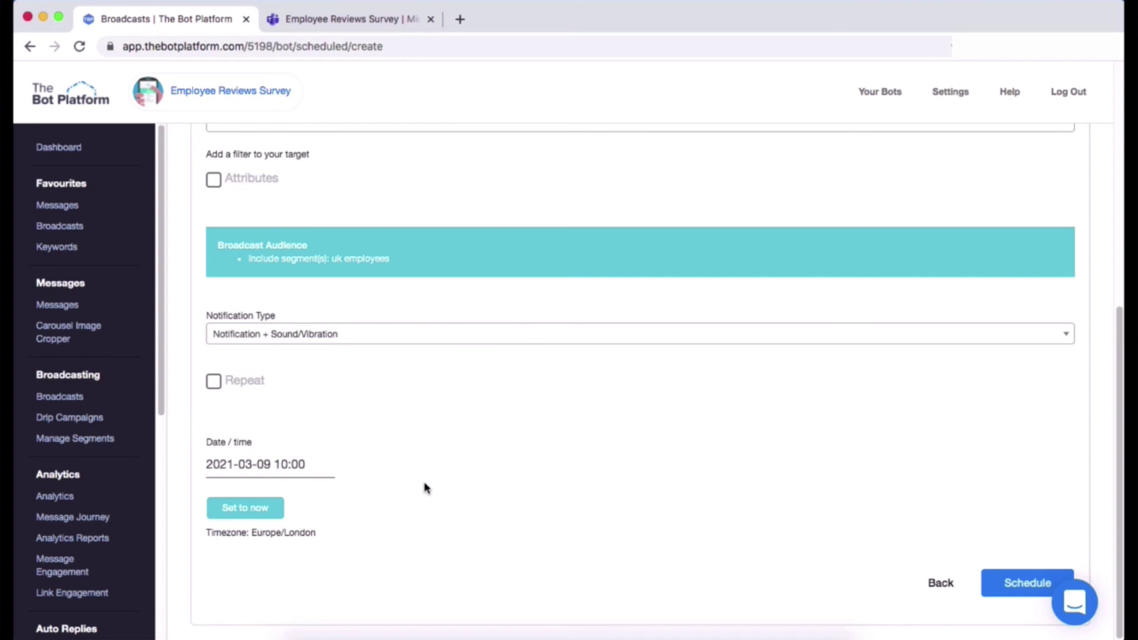
Turn on repetition for the broadcast and make it recur weekly at an interval of every 2 weeks.
{"action": "left_click", "coordinate": [215, 382]}
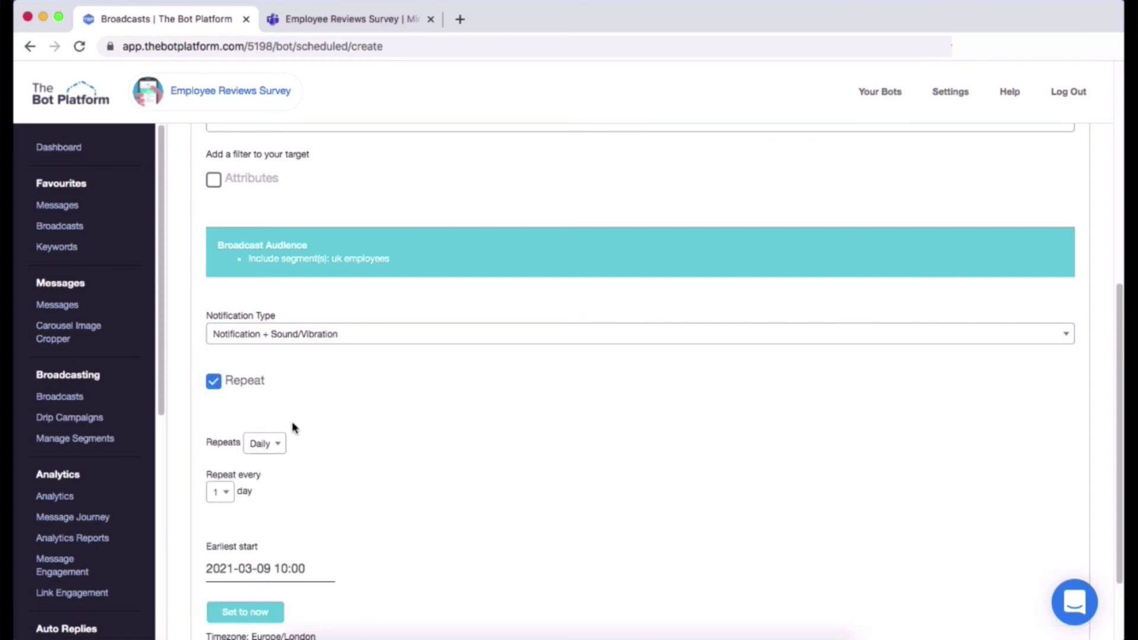
{"action": "scroll", "coordinate": [333, 474], "scroll_direction": "down", "scroll_amount": 2}
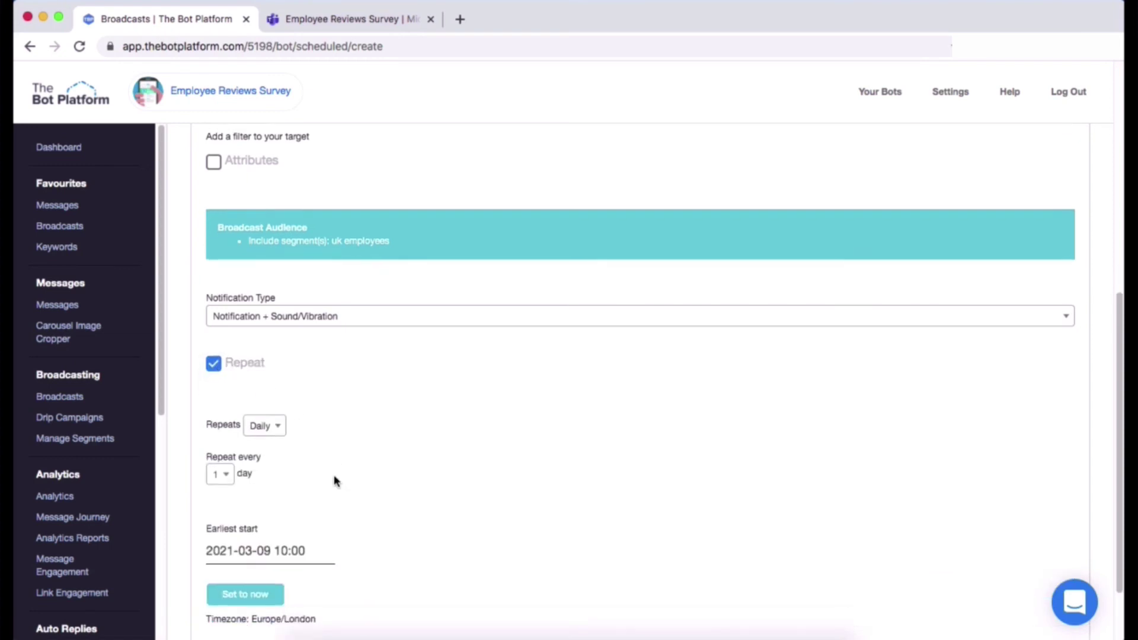
{"action": "left_click", "coordinate": [281, 412]}
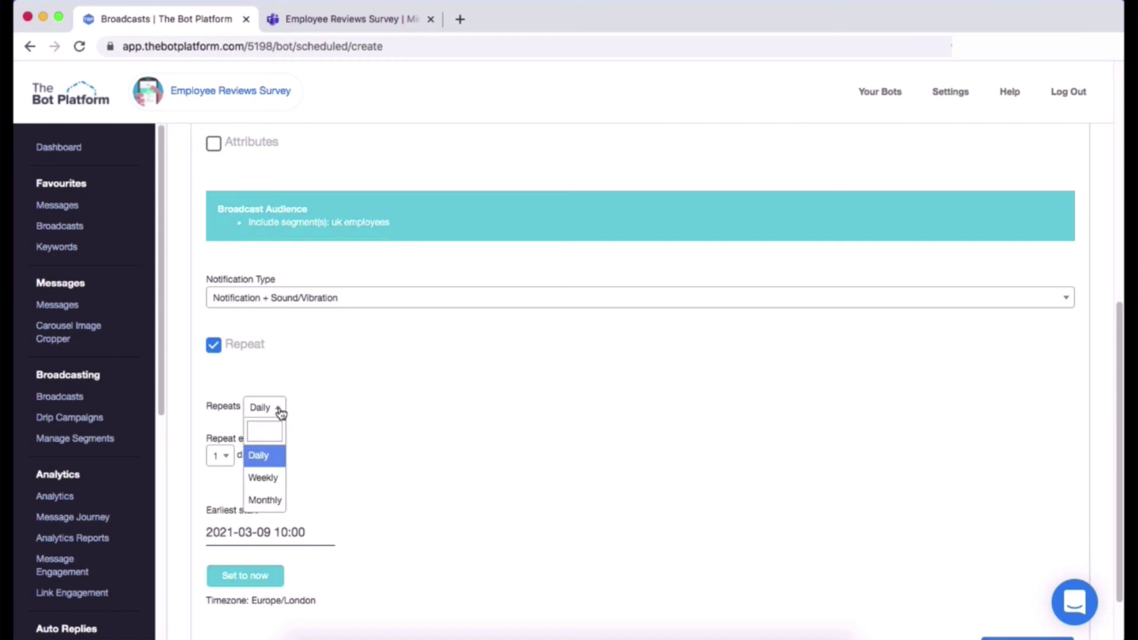
{"action": "left_click", "coordinate": [273, 474]}
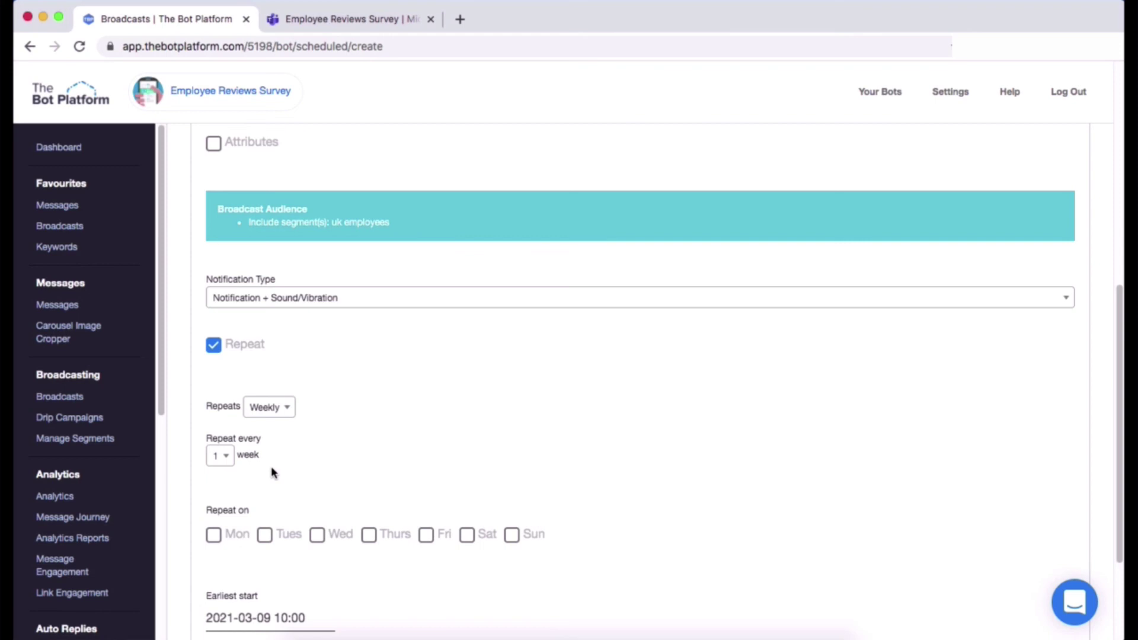
{"action": "left_click", "coordinate": [229, 458]}
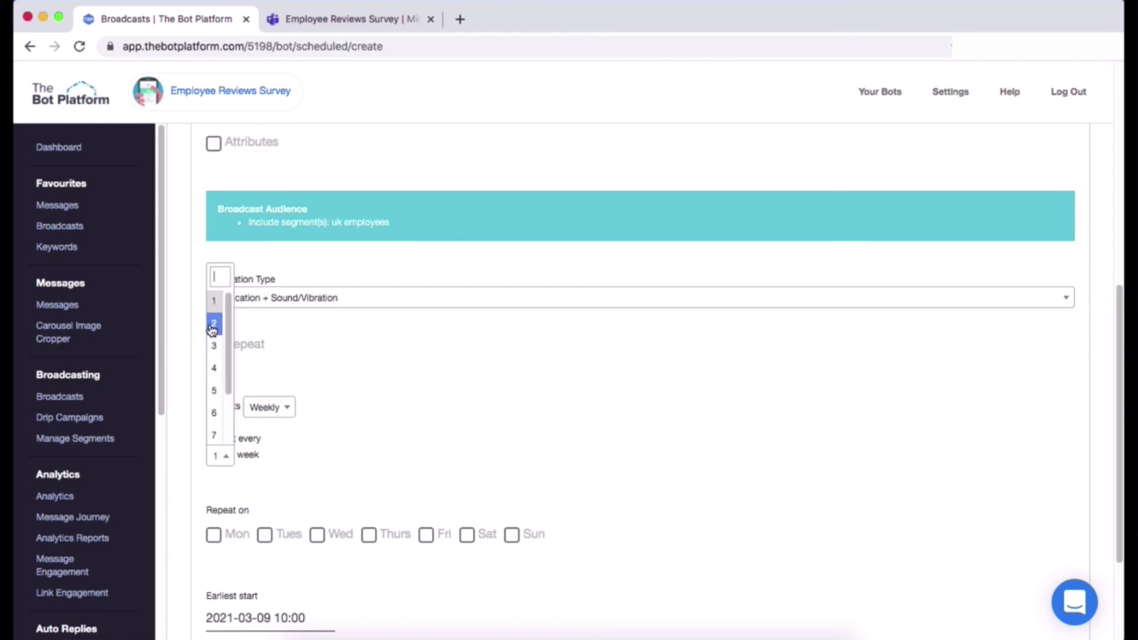
{"action": "scroll", "coordinate": [212, 389], "scroll_direction": "down", "scroll_amount": 2}
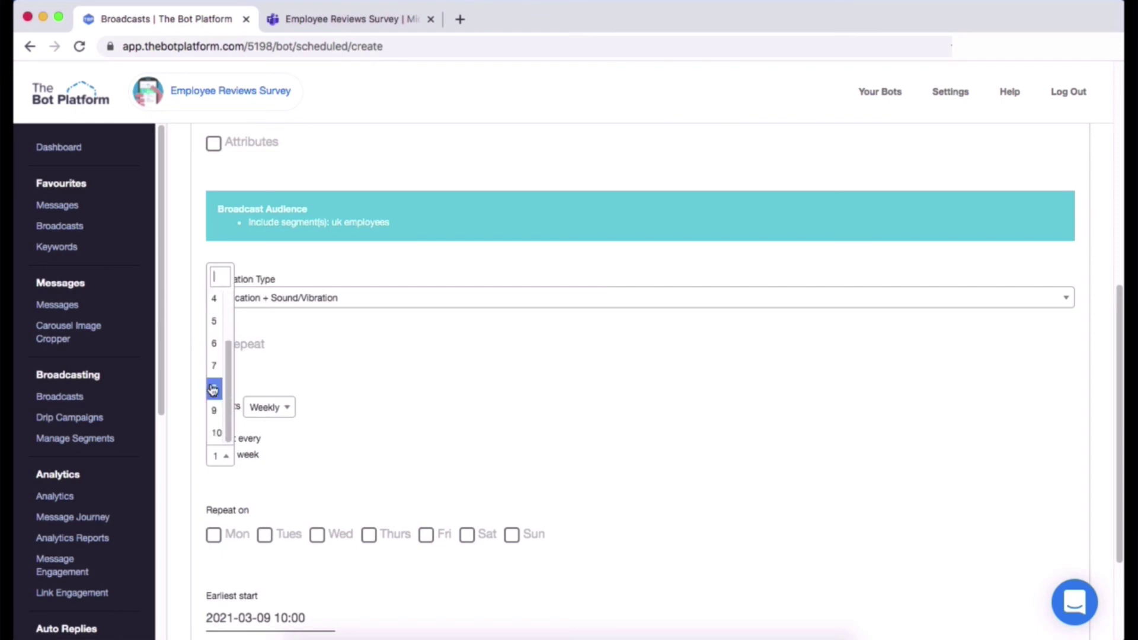
{"action": "scroll", "coordinate": [212, 389], "scroll_direction": "up", "scroll_amount": 2}
{"action": "left_click", "coordinate": [214, 321]}
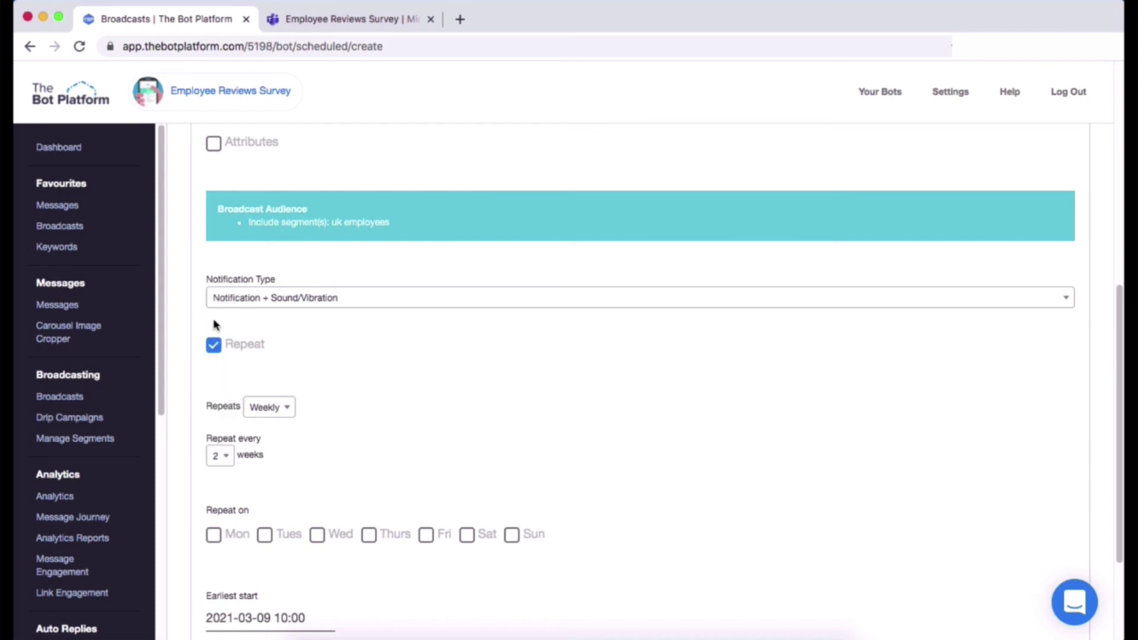
Set the repeat day to Tuesday and schedule the recurring broadcast.
{"action": "scroll", "coordinate": [328, 477], "scroll_direction": "down", "scroll_amount": 3}
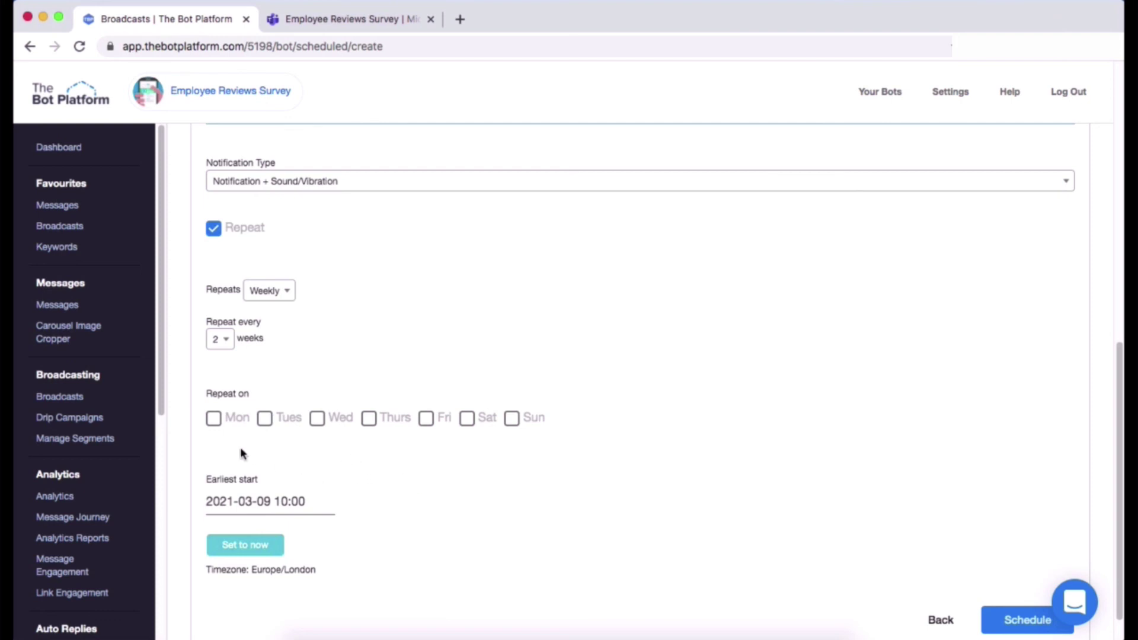
{"action": "left_click", "coordinate": [265, 422]}
{"action": "left_click", "coordinate": [1013, 623]}
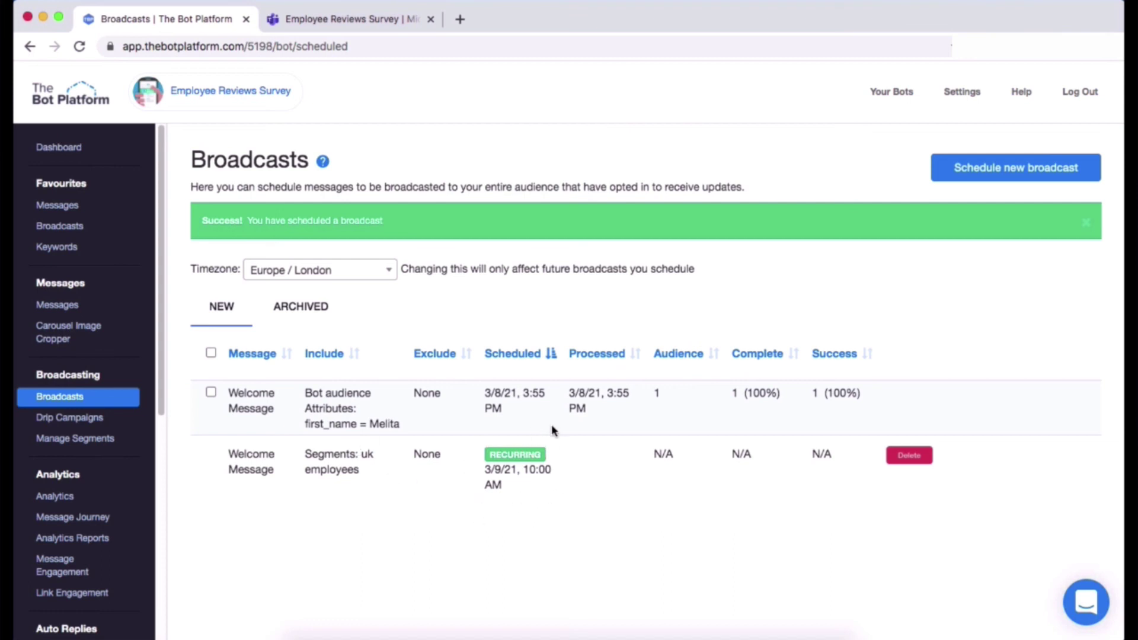
Reload the broadcasts list and delete the recurring Welcome Message broadcast for the uk employees segment.
{"action": "left_click", "coordinate": [79, 49]}
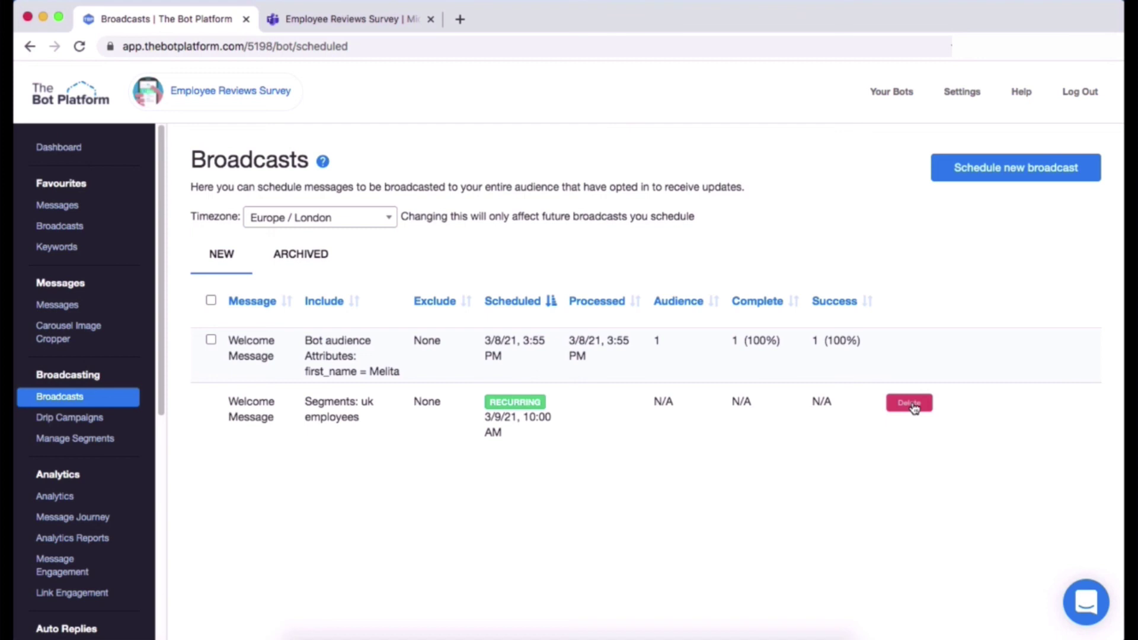
{"action": "left_click", "coordinate": [913, 406]}
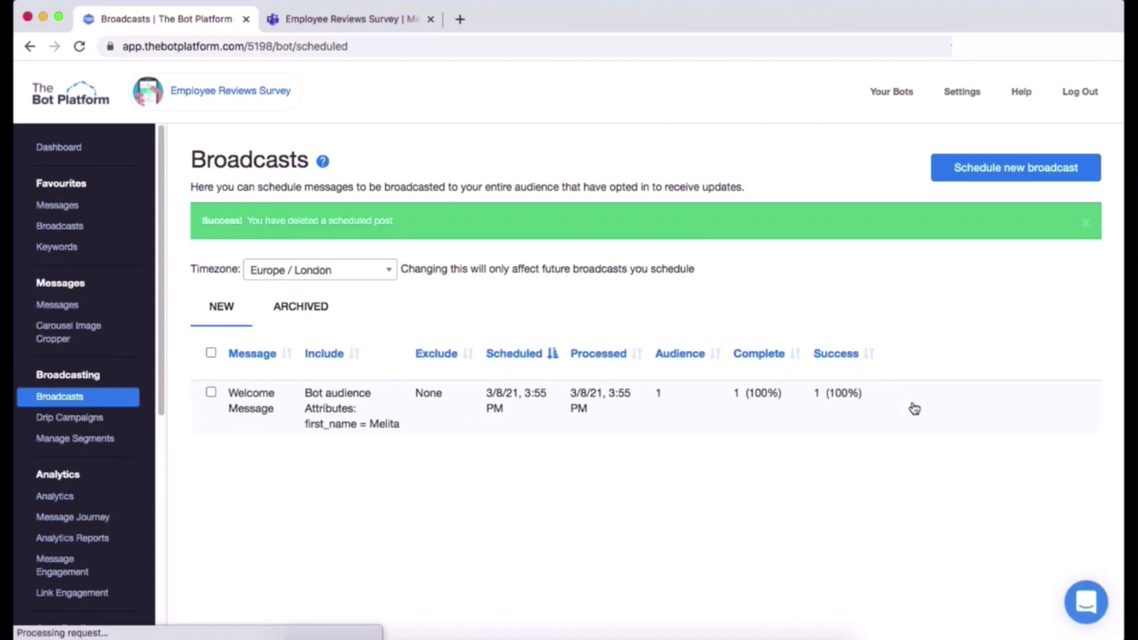